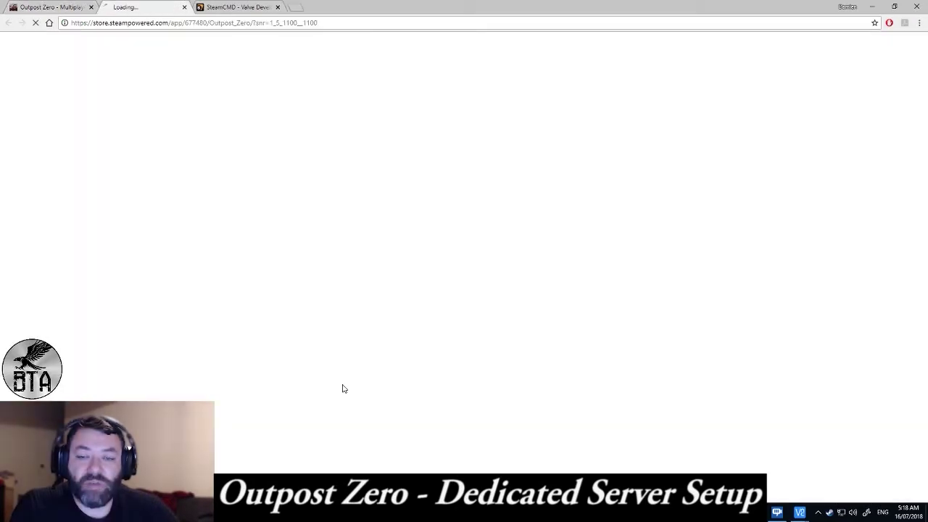
Open the README document linked in Outpost Zero's Steam discussions and close the two leftover Outpost Zero browser tabs.
scroll(732, 348, down, 6)
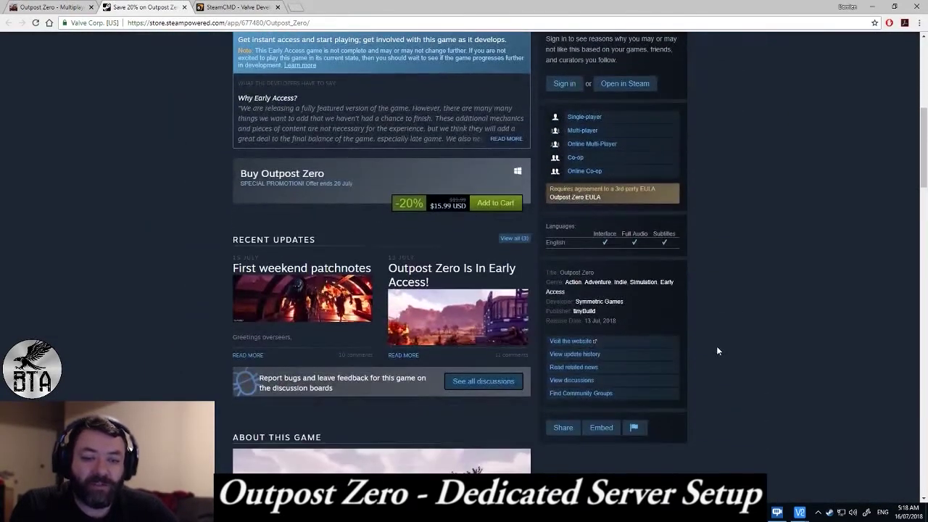
click(574, 380)
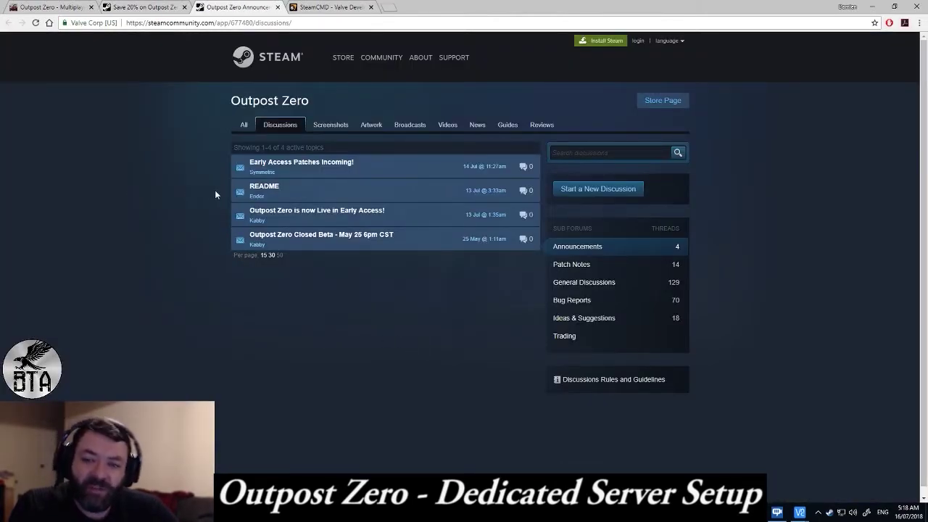
click(275, 187)
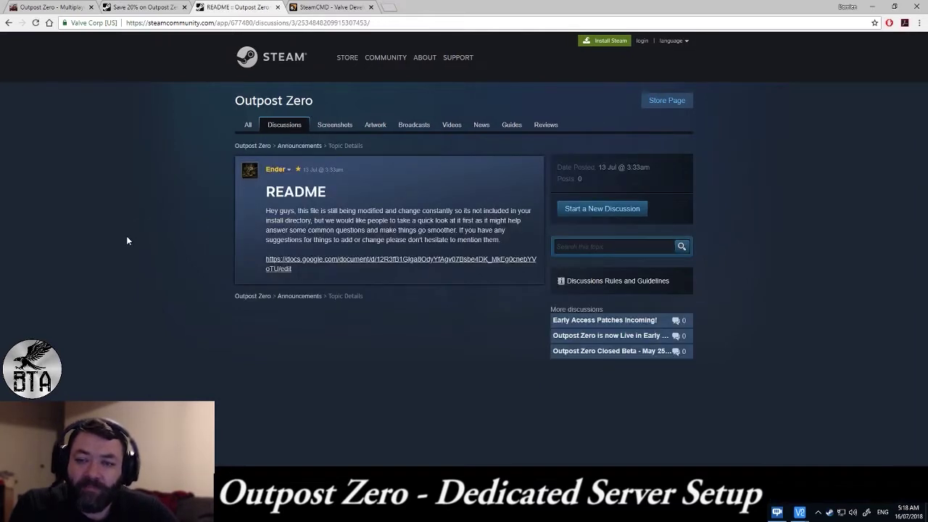
click(358, 262)
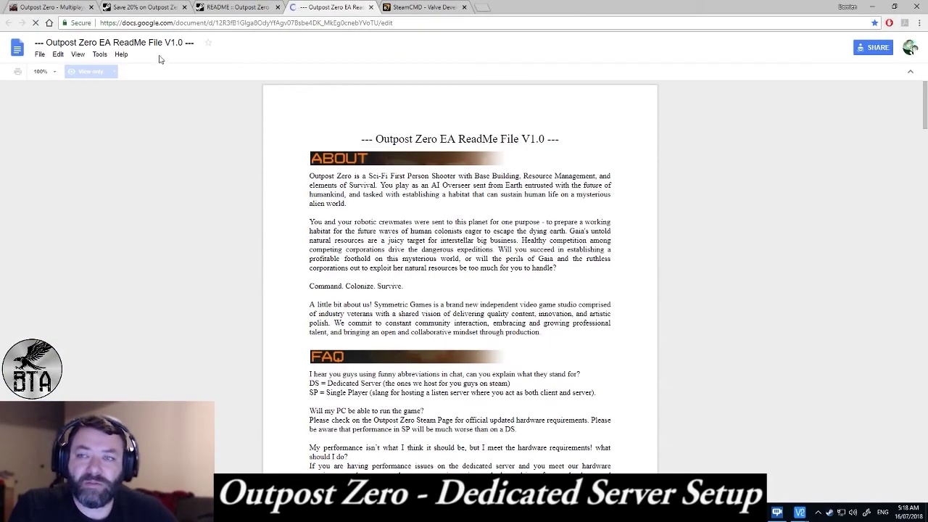
click(91, 8)
click(92, 8)
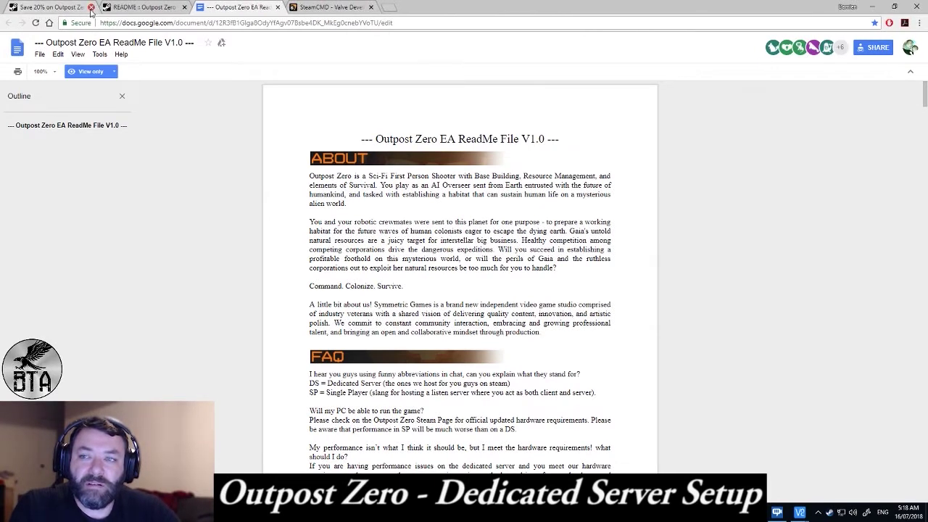
Look through the ReadMe's dedicated server setup overview and Nemesis' guide, and check the SteamCMD page on the Valve Developer wiki.
drag(925, 90, 915, 170)
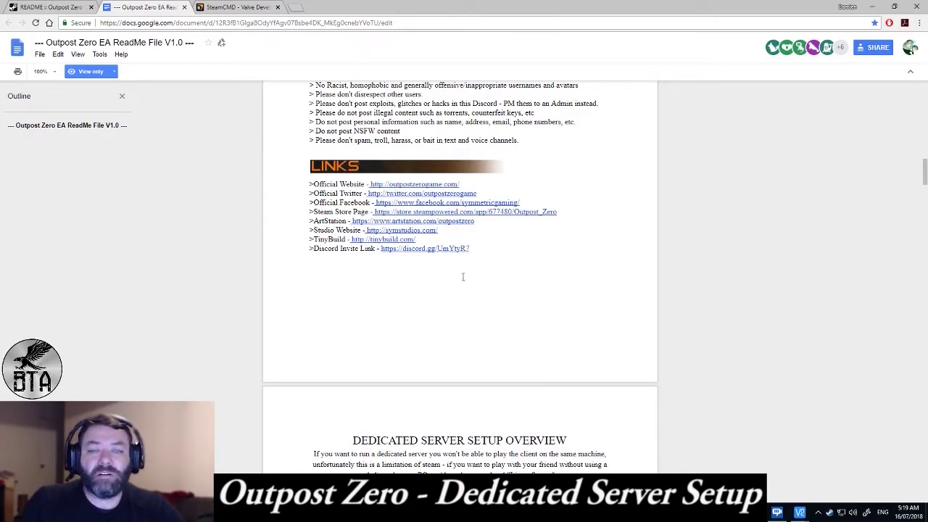
scroll(539, 308, down, 3)
scroll(539, 309, down, 6)
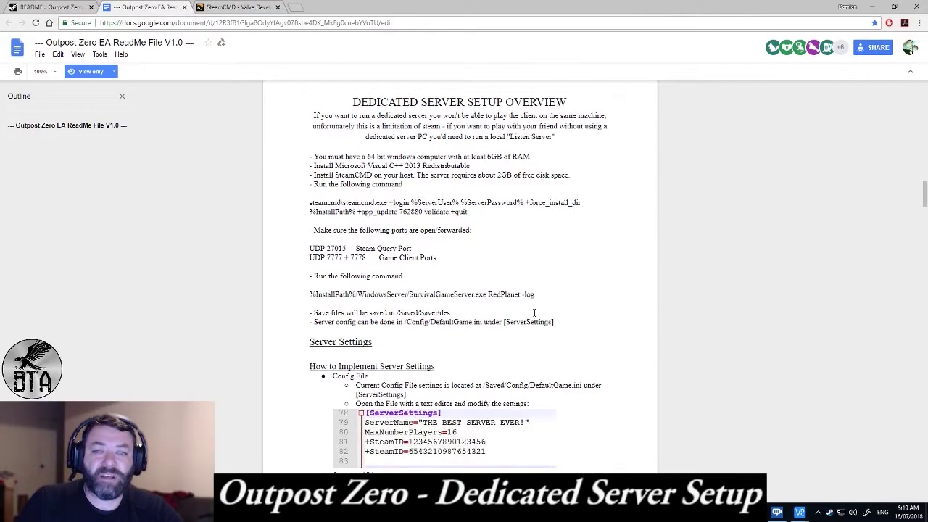
drag(924, 192, 921, 255)
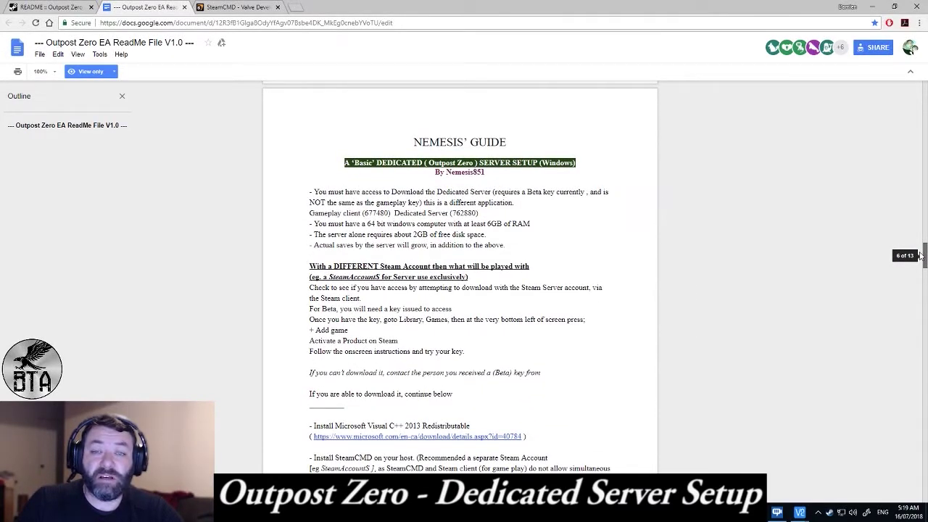
drag(921, 256, 917, 289)
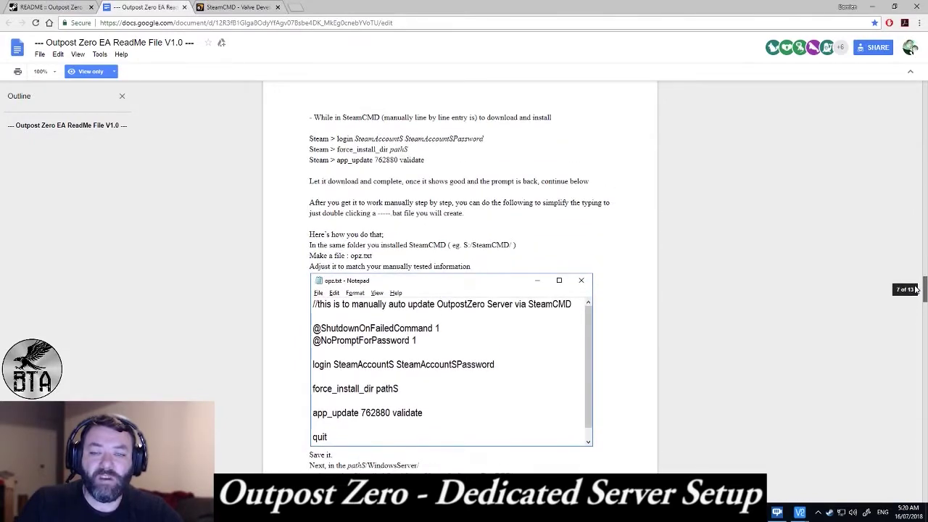
drag(916, 289, 917, 192)
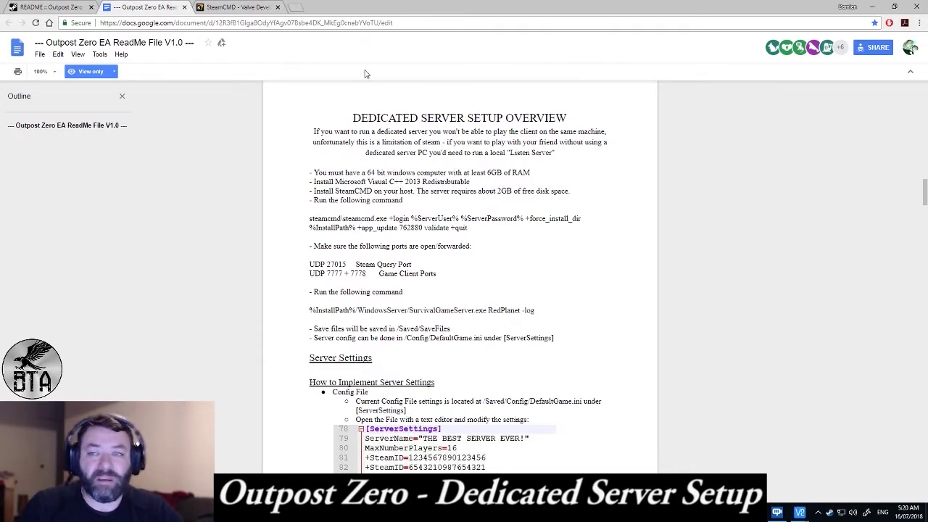
click(230, 8)
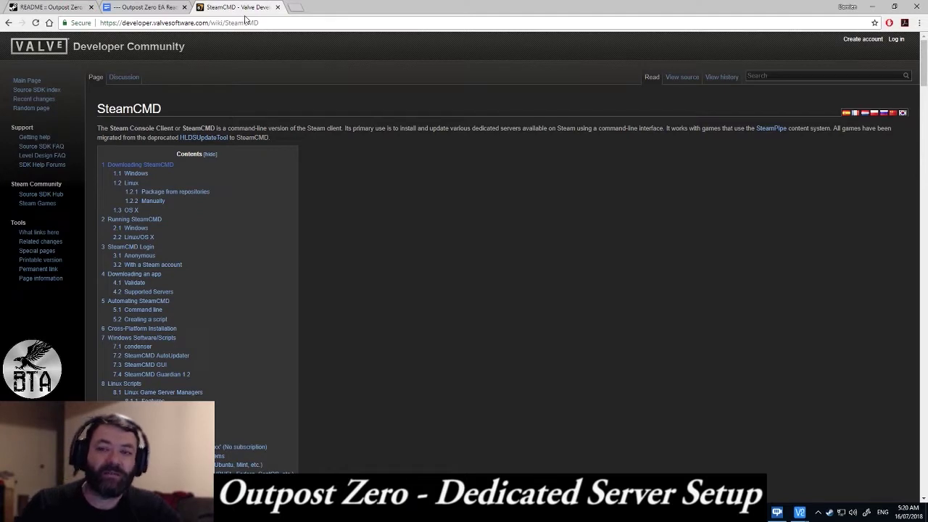
click(134, 8)
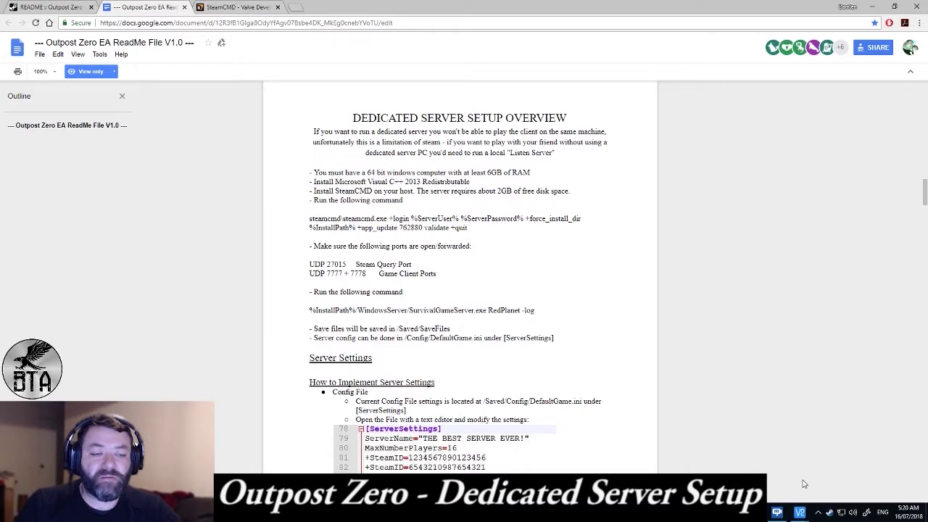
Switch to the BTA_SERVER remote desktop in VNC Viewer and dismiss the color scheme and Windows update notifications.
mouse_move(800, 514)
click(825, 483)
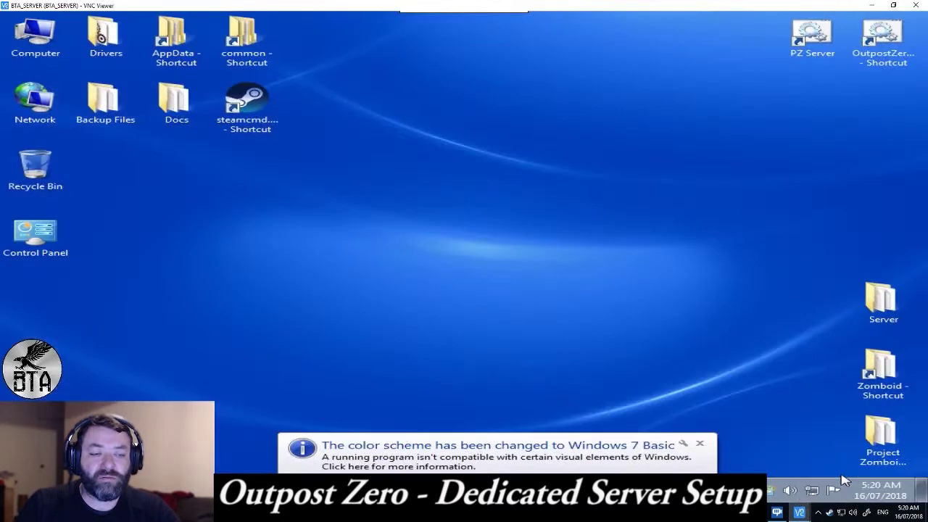
click(699, 444)
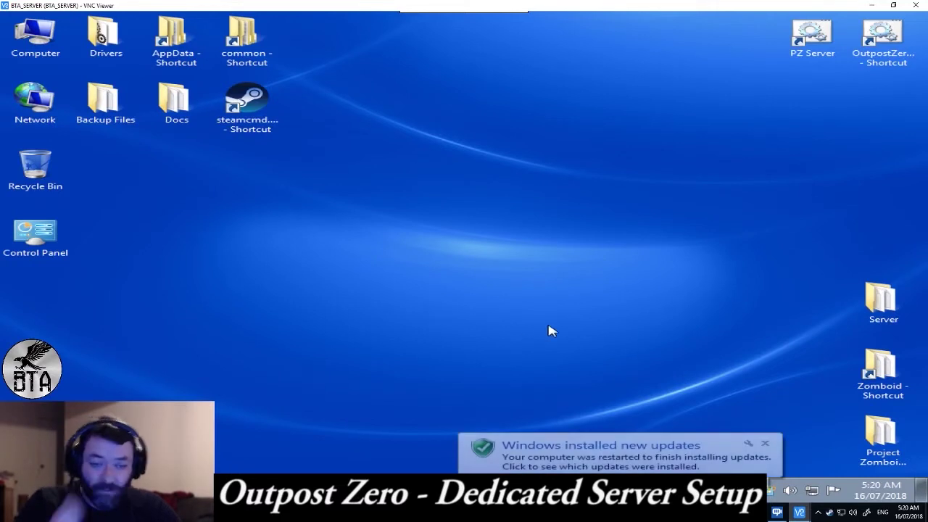
click(765, 443)
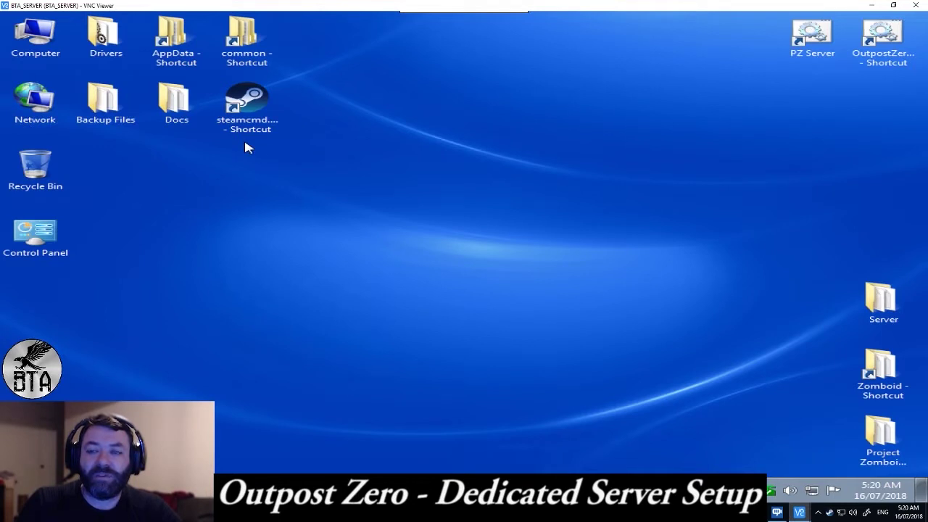
Launch SteamCMD from its desktop shortcut and move its window clear of the desktop shortcuts.
click(249, 108)
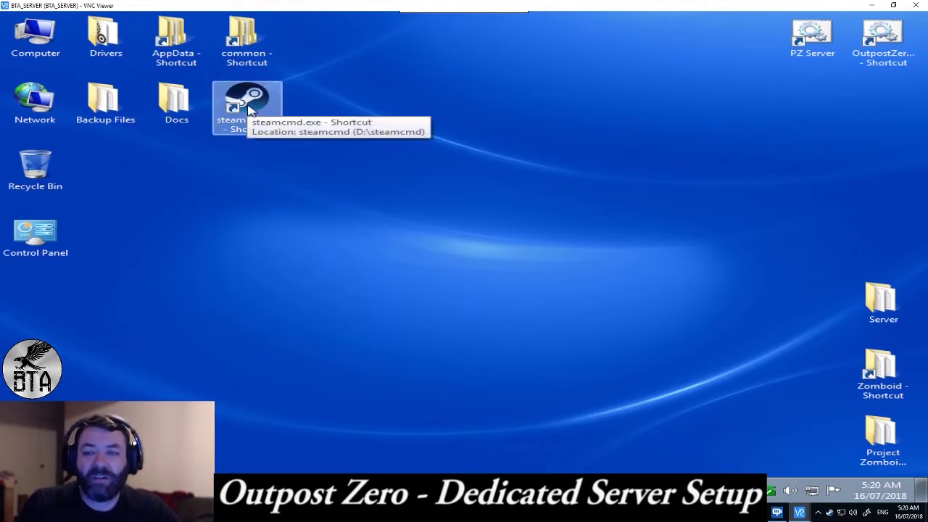
double_click(248, 109)
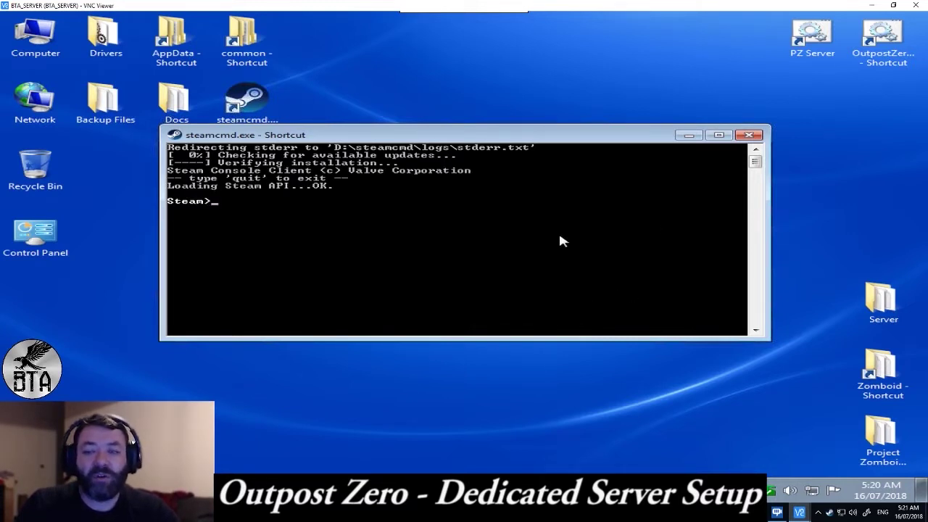
drag(345, 137, 352, 184)
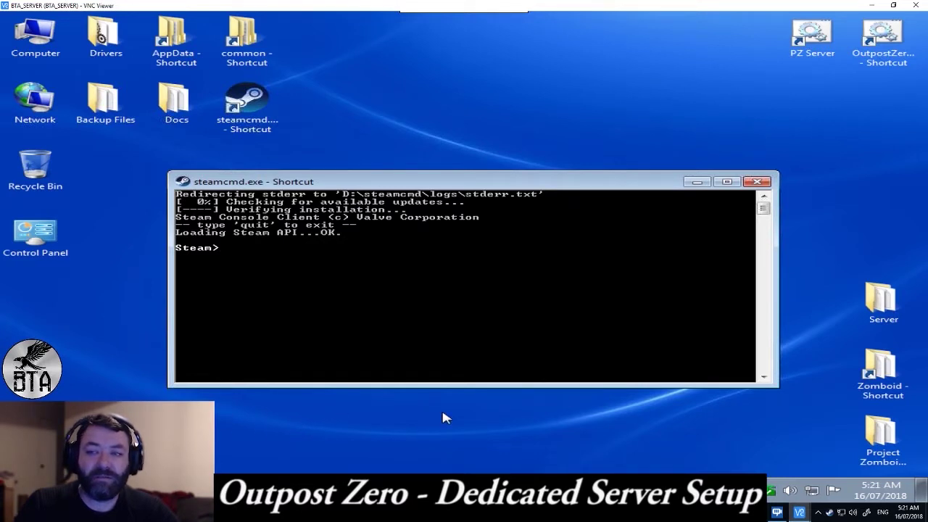
Look into the Docs folder, close it, and view the login command line in Vid Text.txt in Notepad++.
double_click(174, 105)
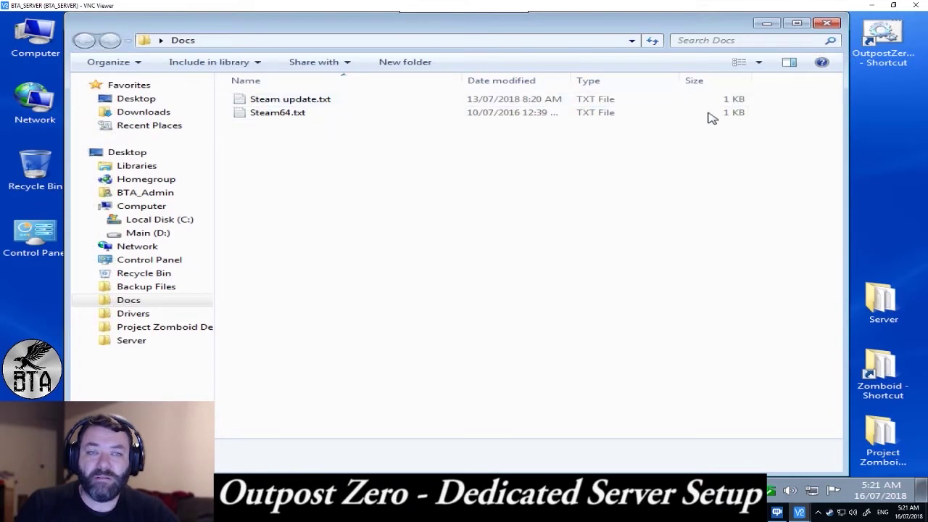
click(828, 25)
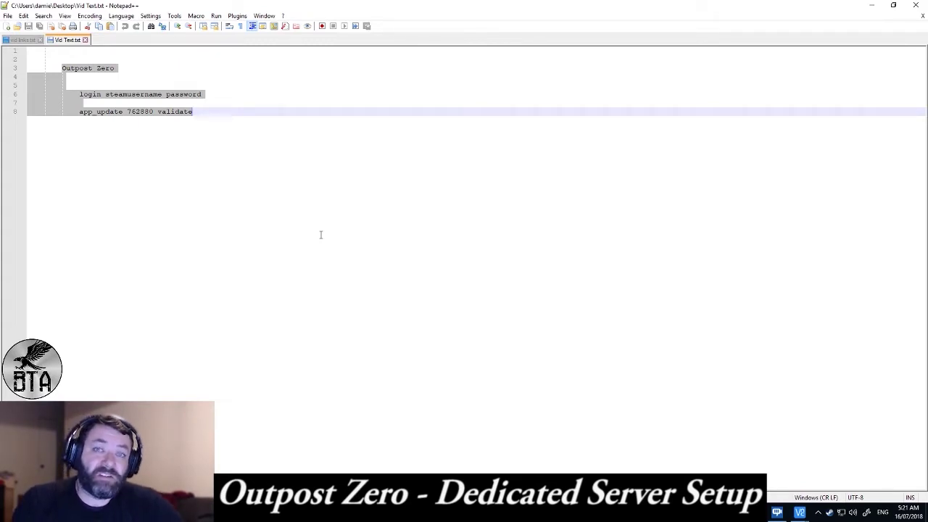
click(80, 95)
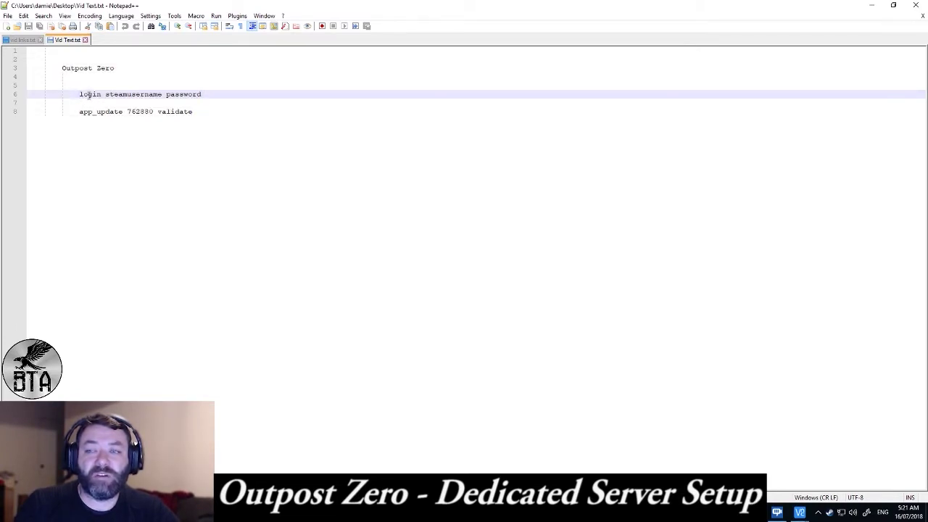
Switch to the remote server in VNC Viewer and begin a login command at the SteamCMD prompt.
mouse_move(799, 511)
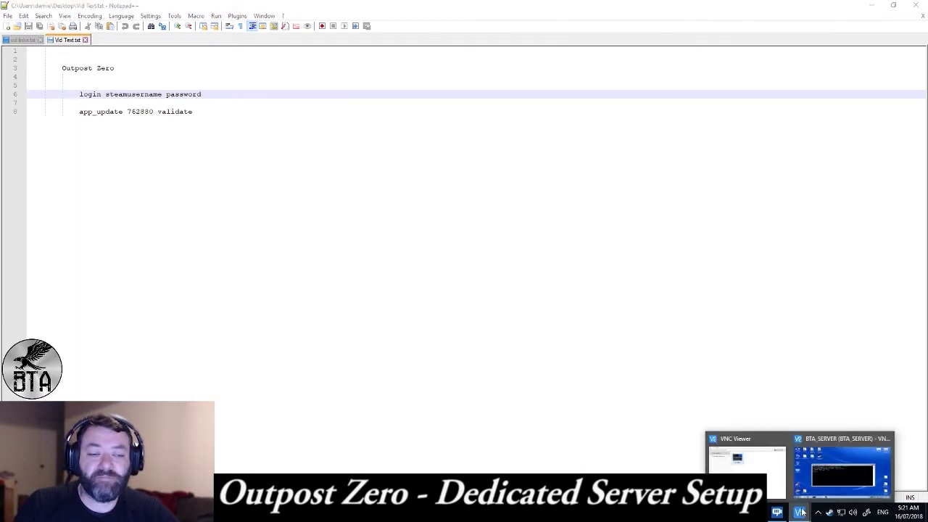
click(862, 470)
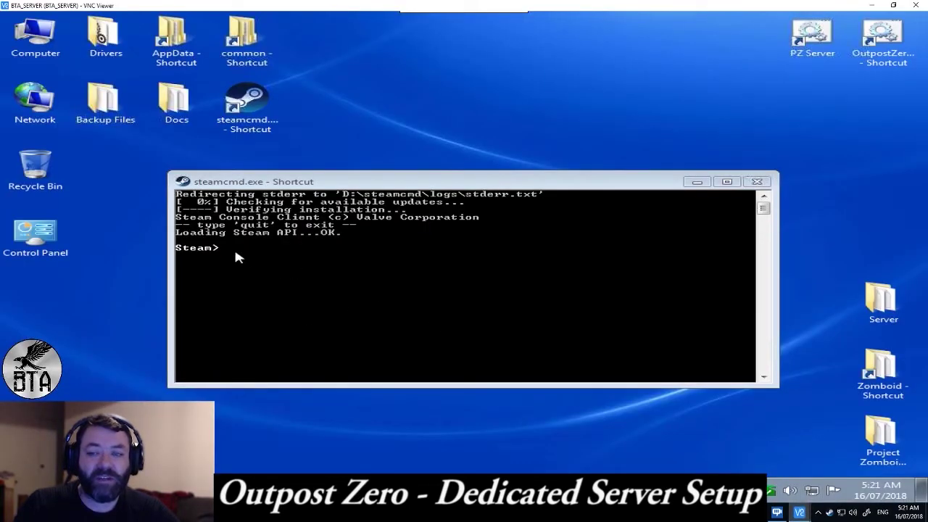
click(329, 182)
text(login)
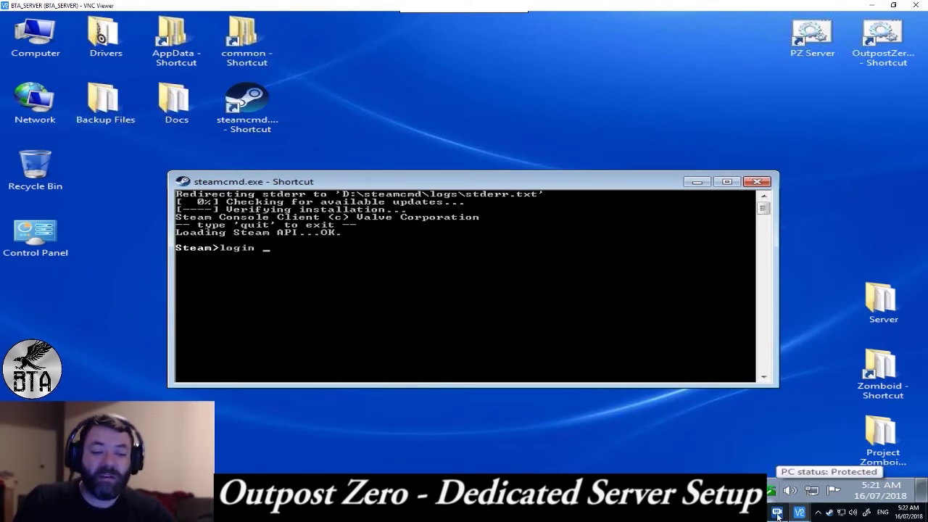
Highlight the username and password placeholders of the login command in the Notepad++ notes, and return to the remote server.
key(alt+Tab)
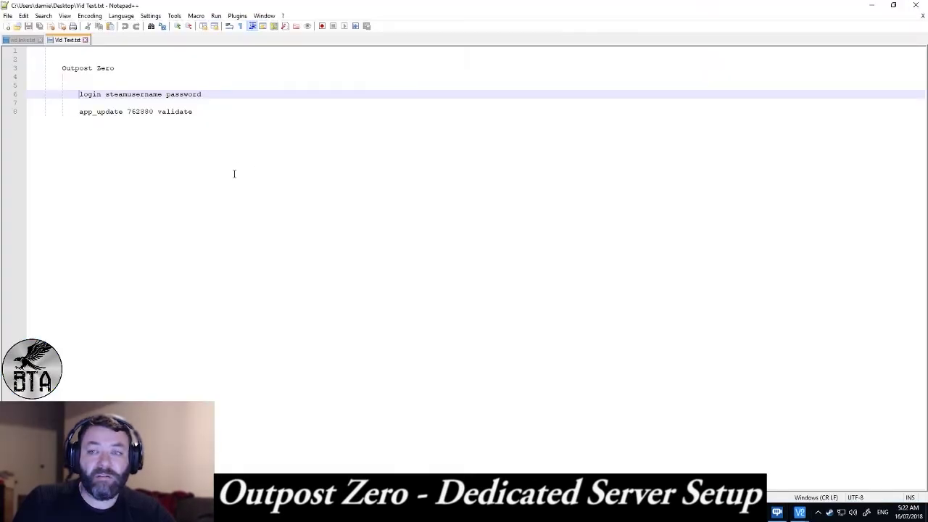
double_click(123, 94)
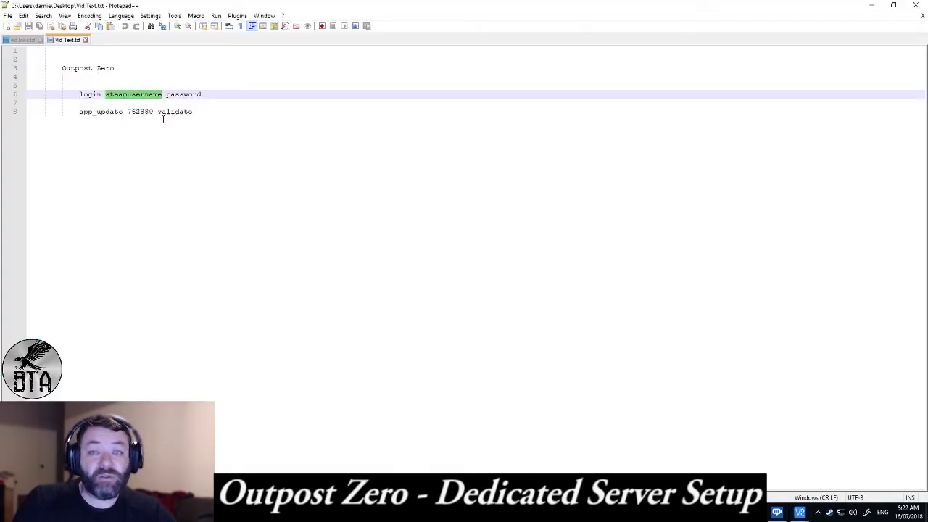
double_click(185, 94)
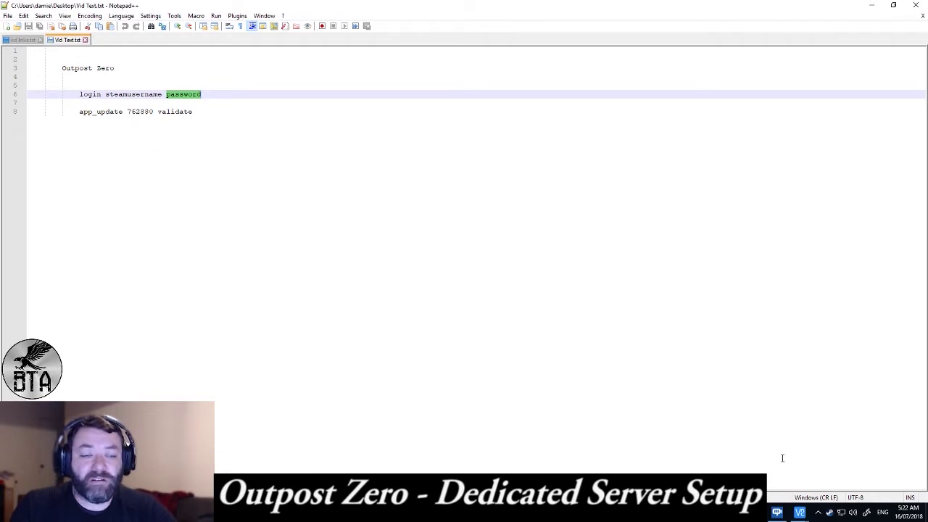
mouse_move(804, 512)
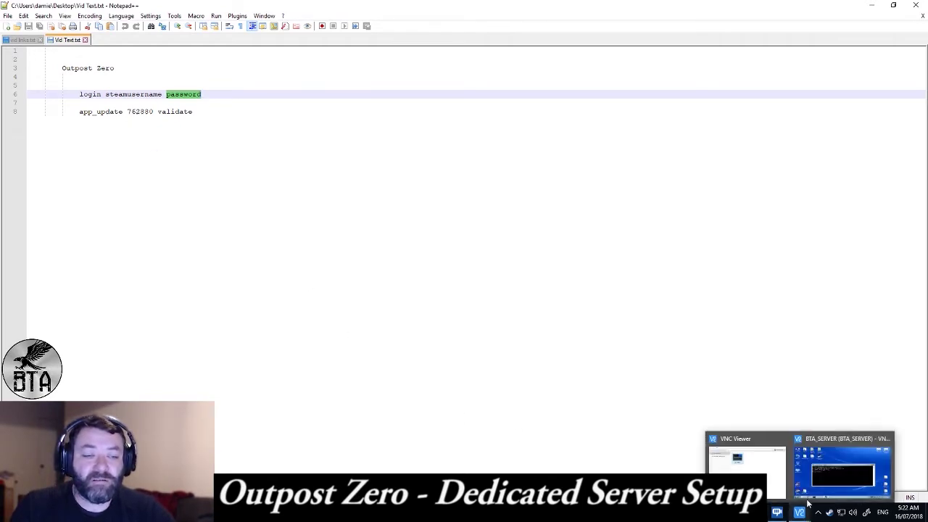
click(841, 471)
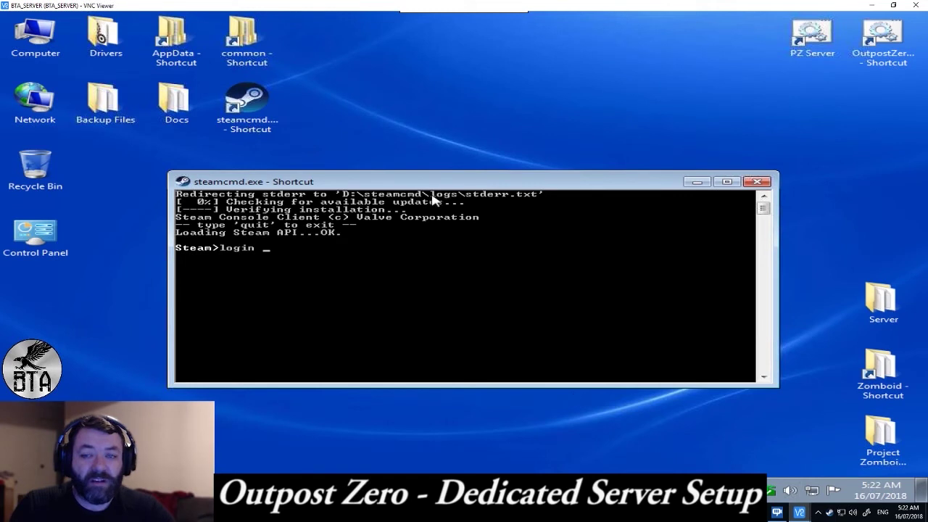
Clear the unfinished login command and quit SteamCMD.
key(BackSpace)
key(BackSpace)
key(BackSpace)
key(BackSpace)
key(BackSpace)
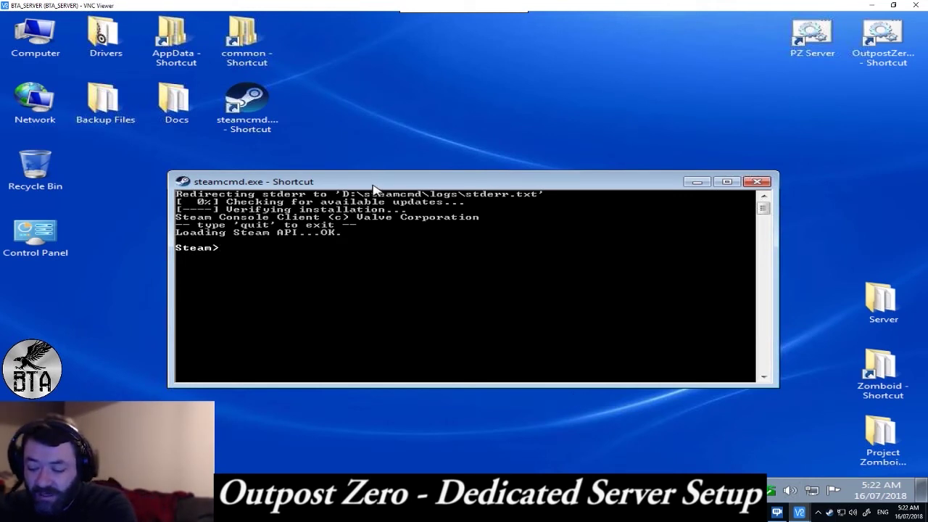
text(quit)
key(Return)
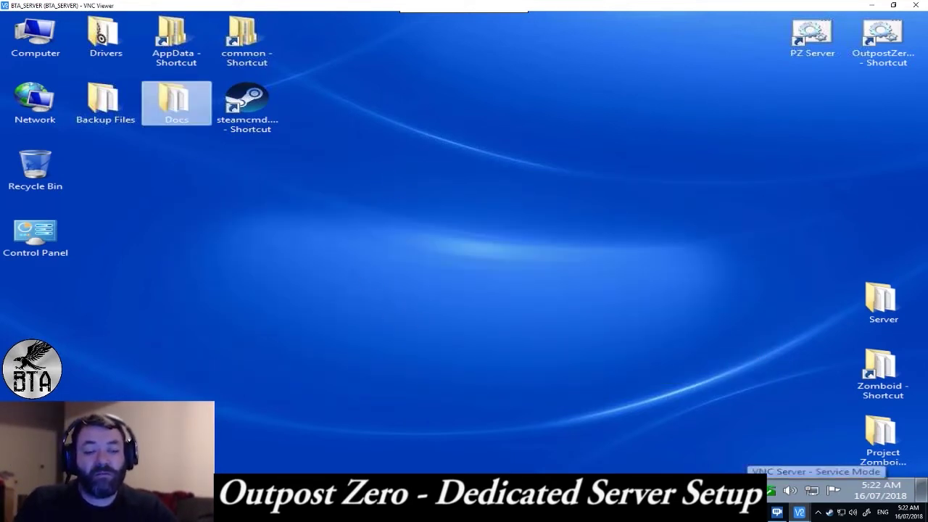
Highlight the command "app_update 762880 validate" in the Notepad++ notes and the browser's ReadMe, and return to the remote server in VNC Viewer.
key(alt+Tab)
drag(79, 112, 194, 113)
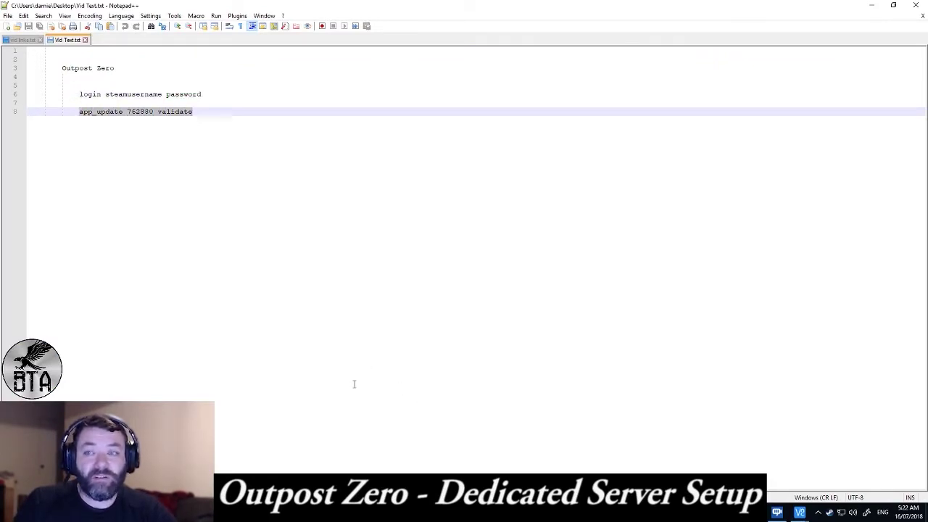
key(alt+Tab)
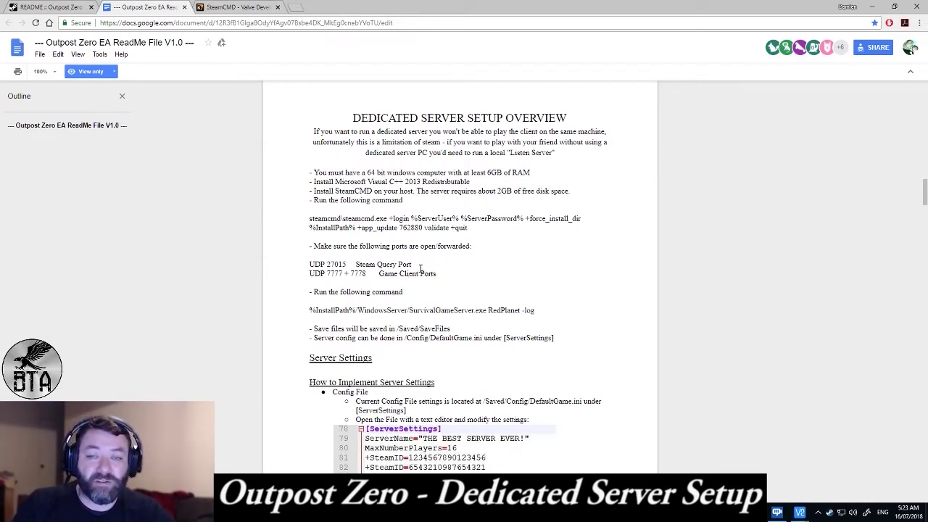
drag(361, 228, 450, 227)
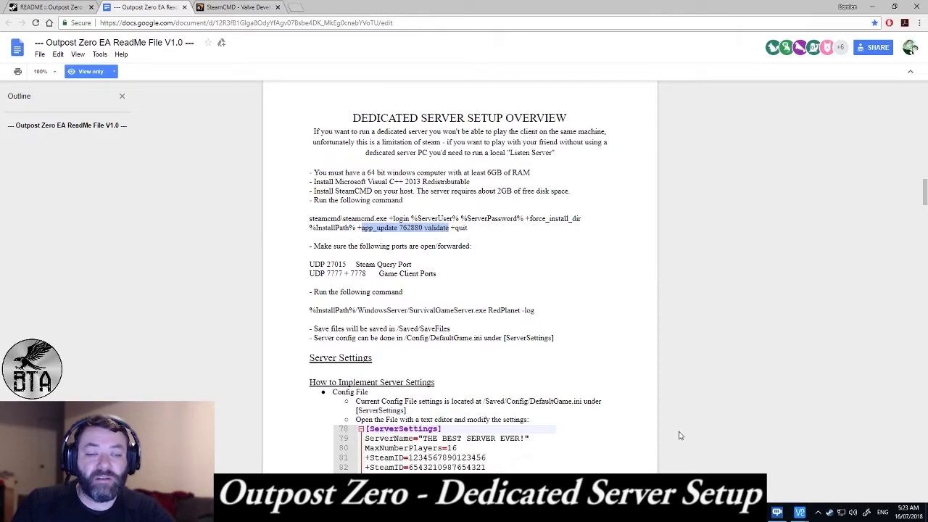
click(800, 512)
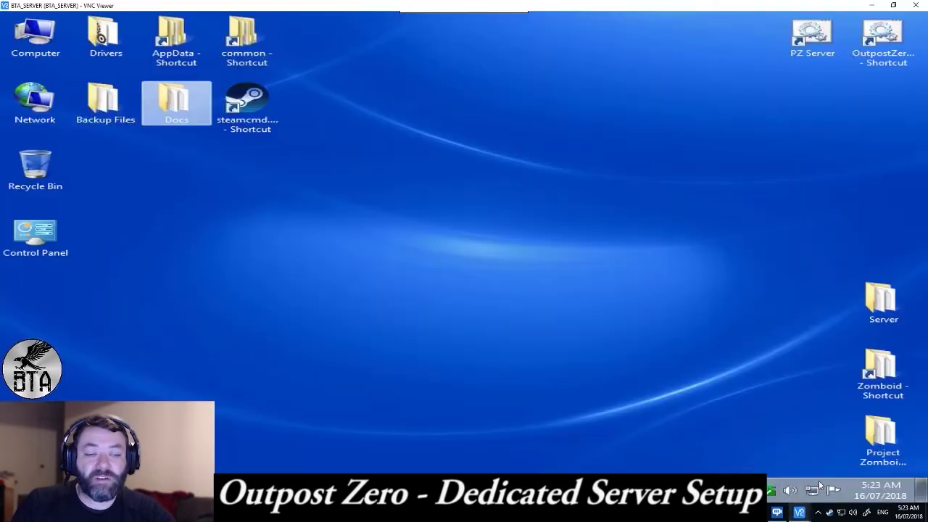
Start SteamCMD from its desktop shortcut, look at the console window's editing commands, and quit SteamCMD.
double_click(249, 127)
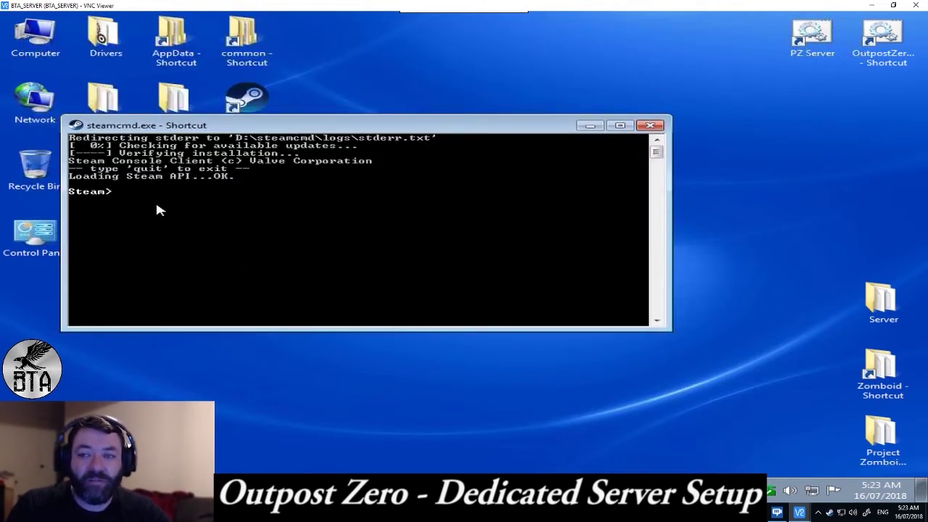
click(78, 128)
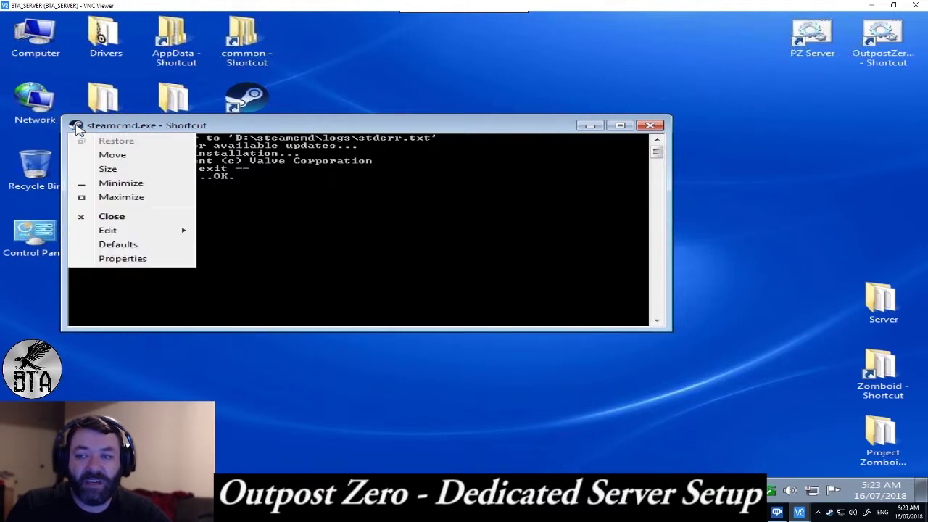
mouse_move(190, 231)
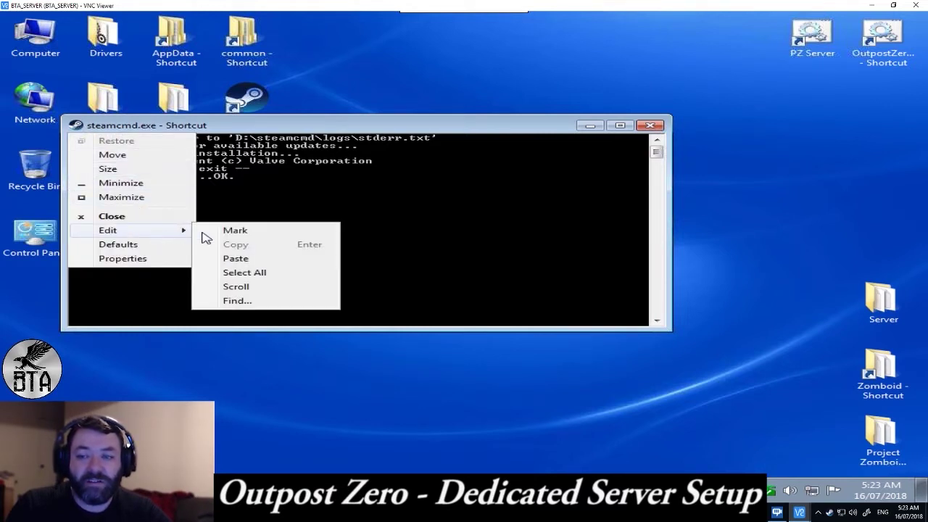
click(397, 129)
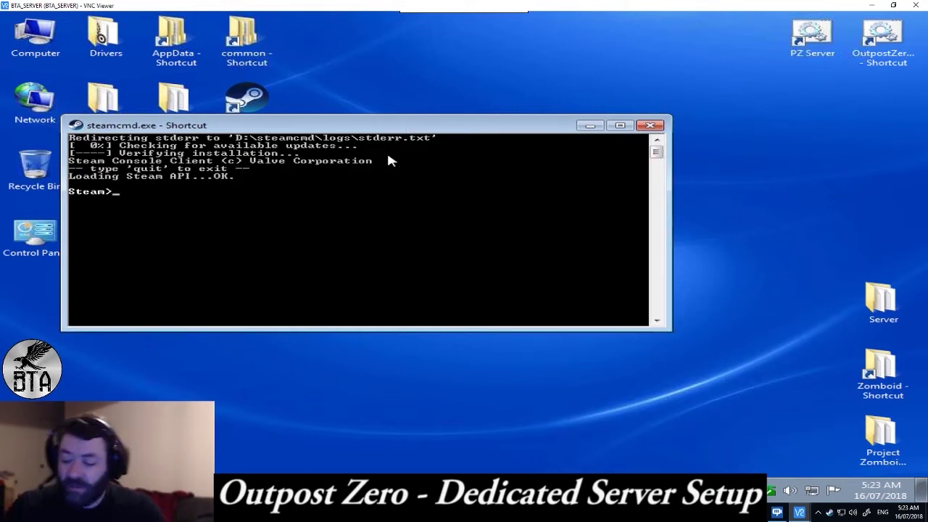
text(quit)
key(Return)
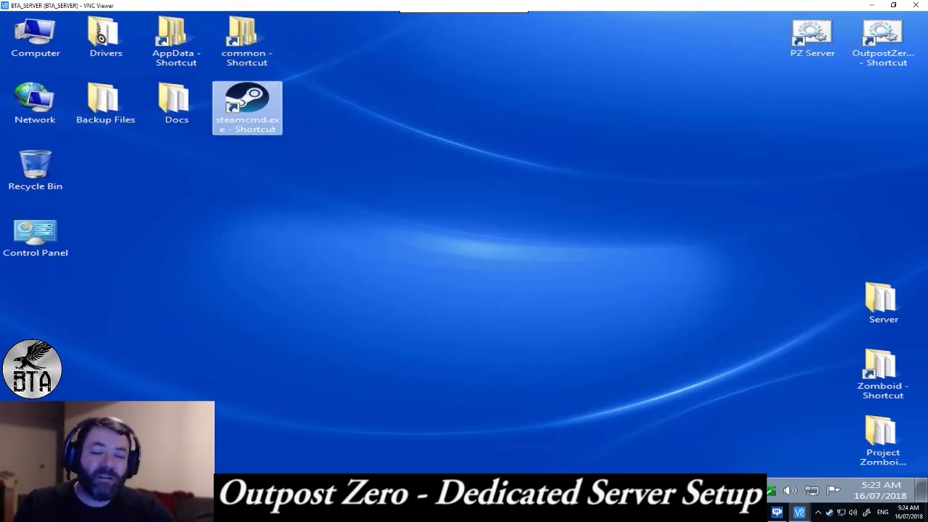
Switch to the Notepad++ notes to review the command "app_update 762880 validate", and return to the remote server in VNC Viewer.
click(785, 509)
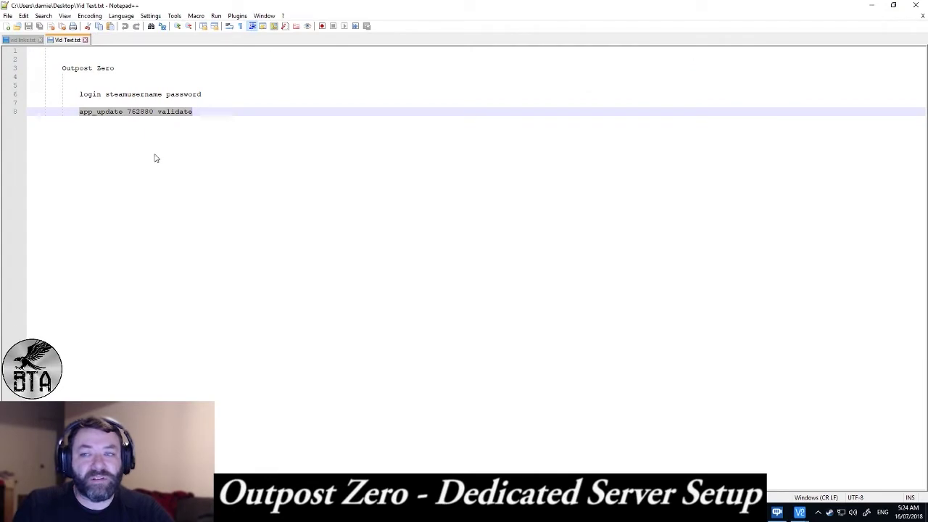
double_click(131, 114)
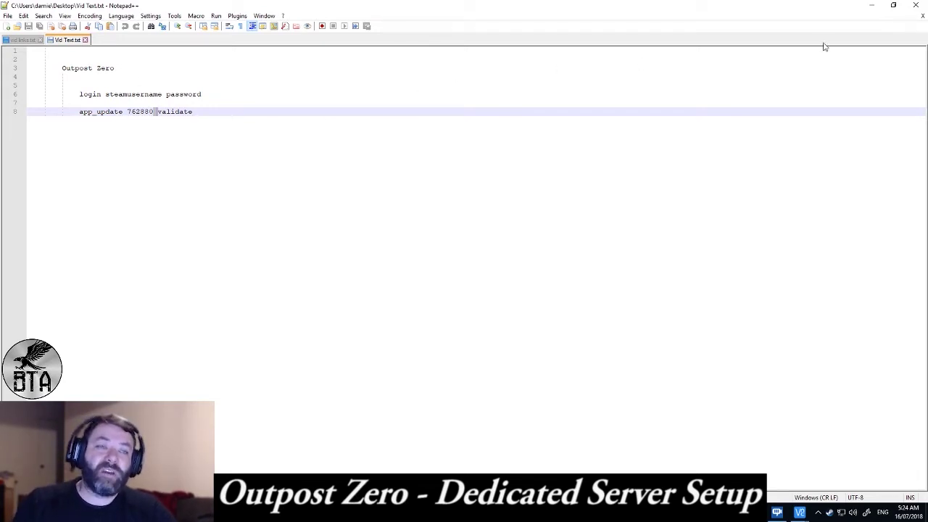
click(872, 6)
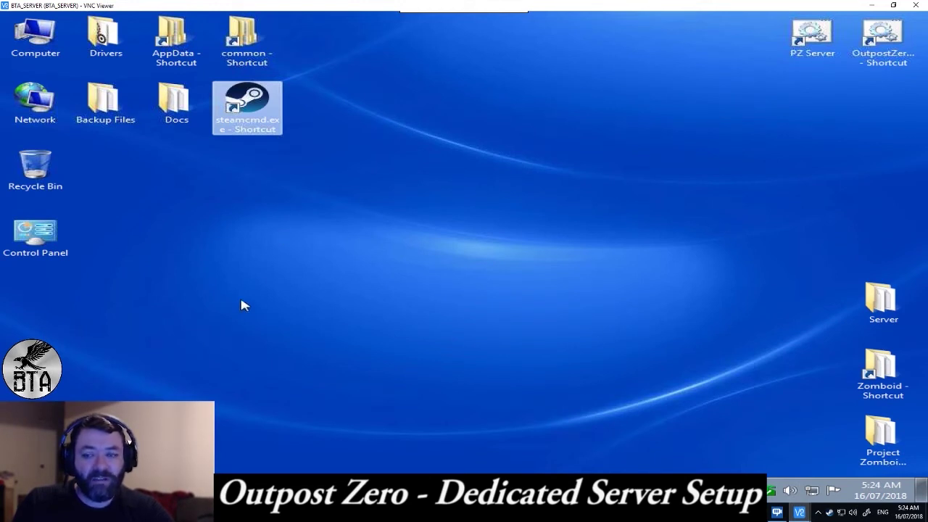
Browse to the folder D:\steamcmd\steamapps\common\Outpost Zero Dedicated Server\WindowsServer.
double_click(254, 40)
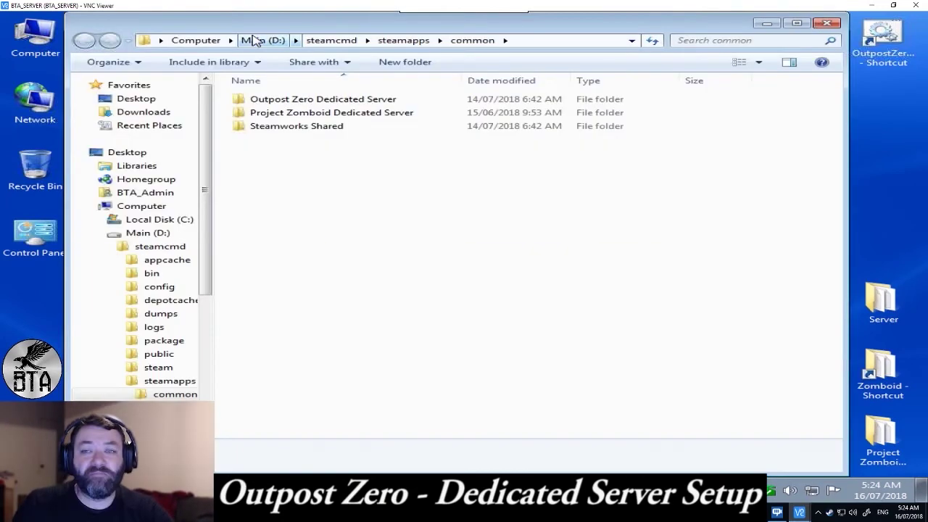
click(325, 42)
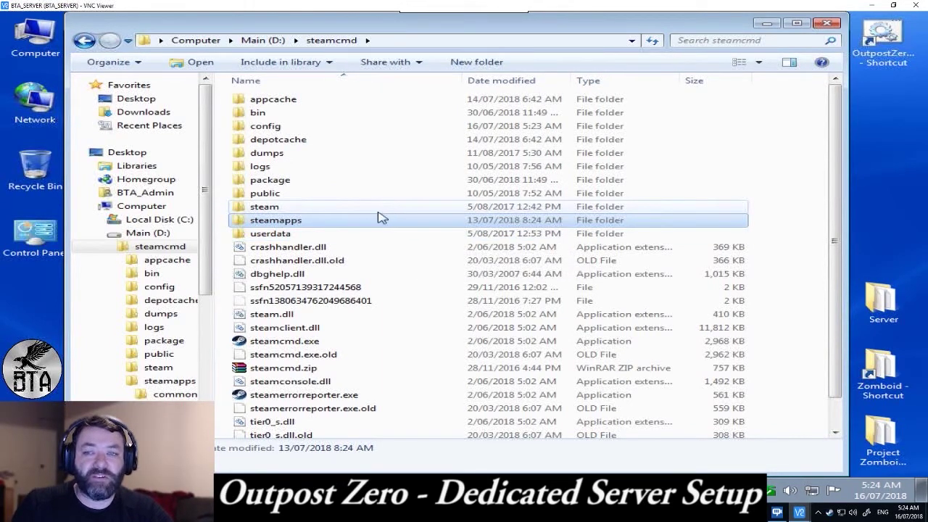
double_click(285, 221)
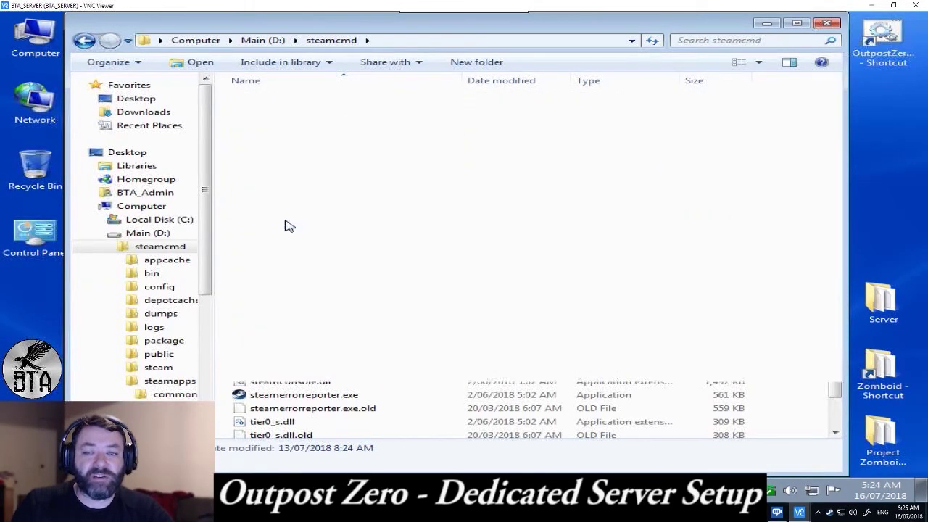
double_click(280, 100)
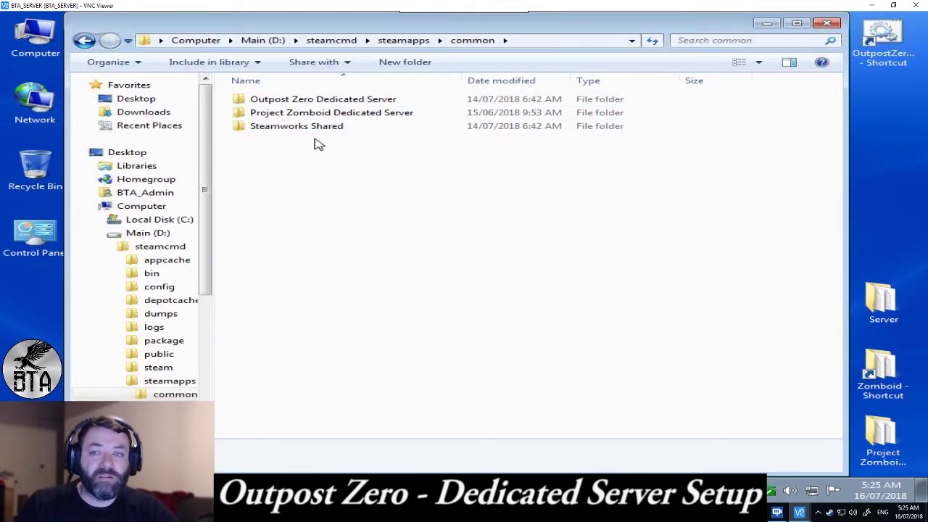
double_click(296, 102)
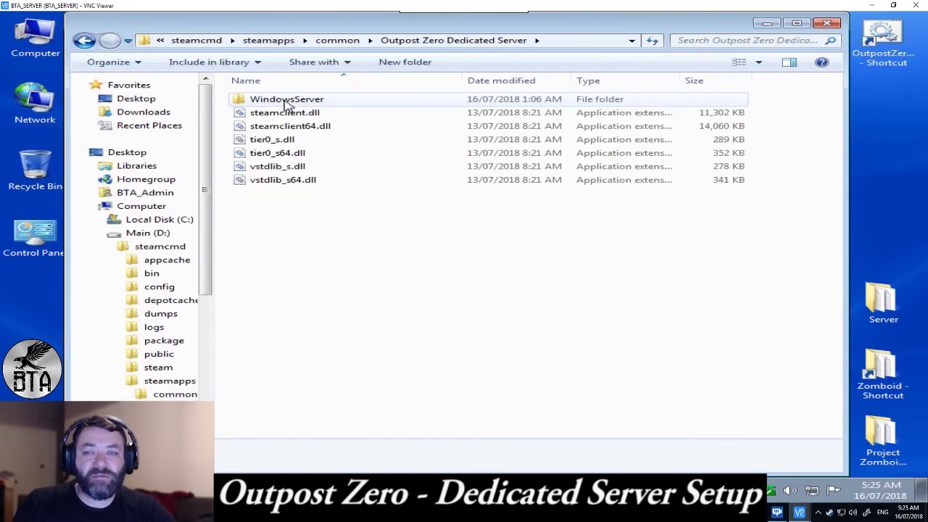
double_click(290, 102)
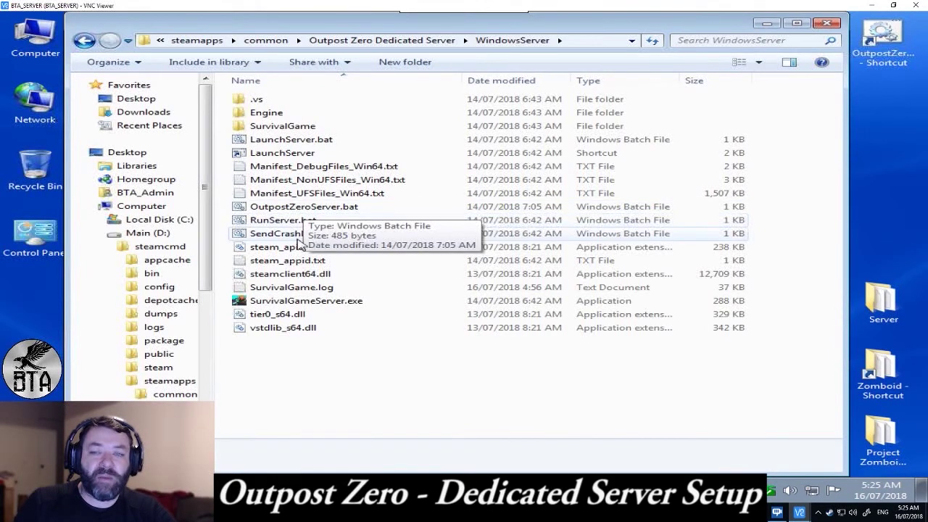
click(274, 225)
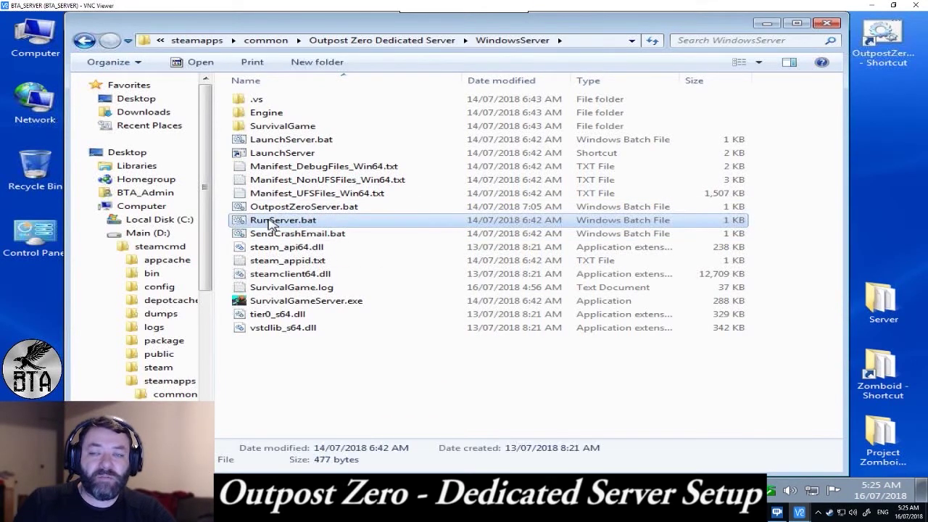
drag(274, 225, 302, 358)
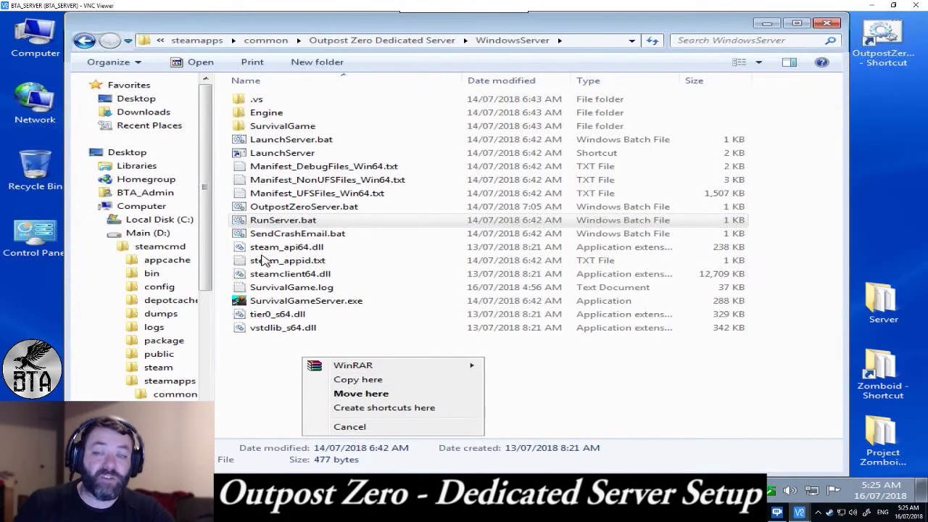
click(263, 435)
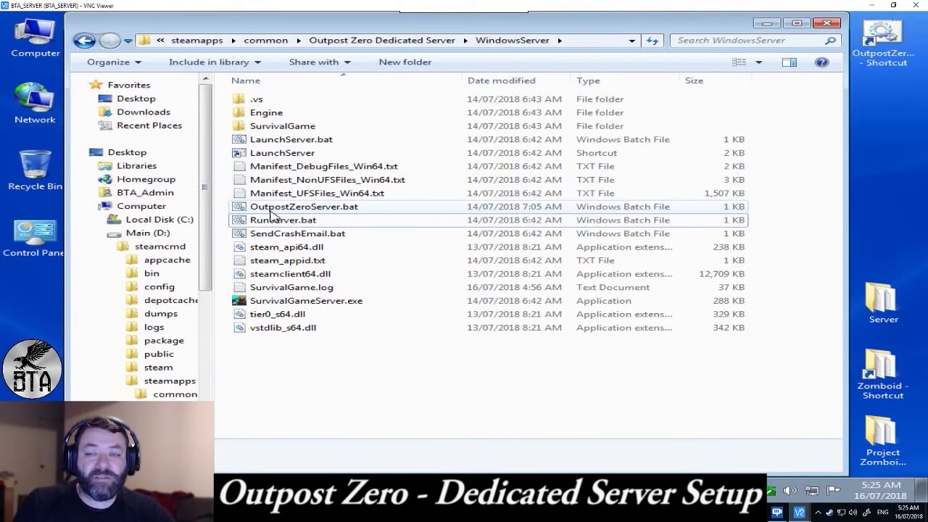
Open RunServer.bat in Notepad++ and compare its final start line with the one in OutpostZeroServer.bat.
right_click(271, 220)
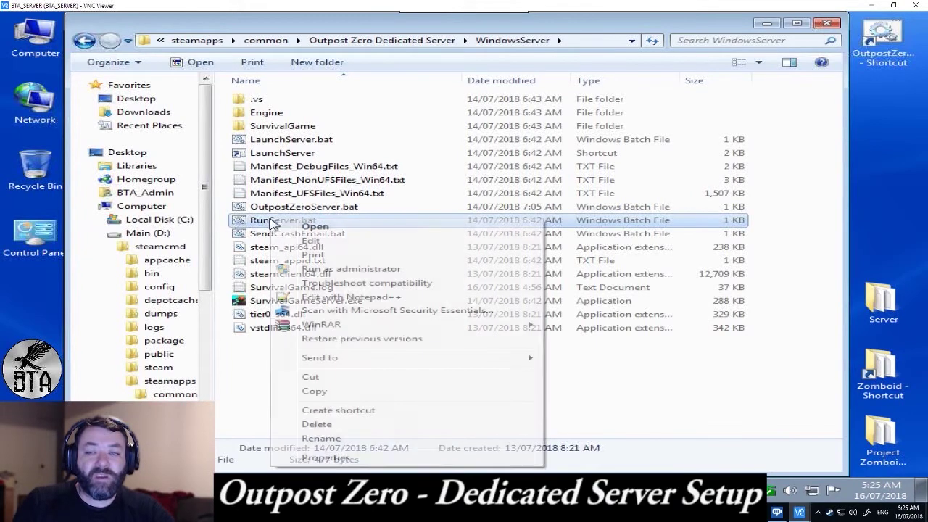
click(316, 298)
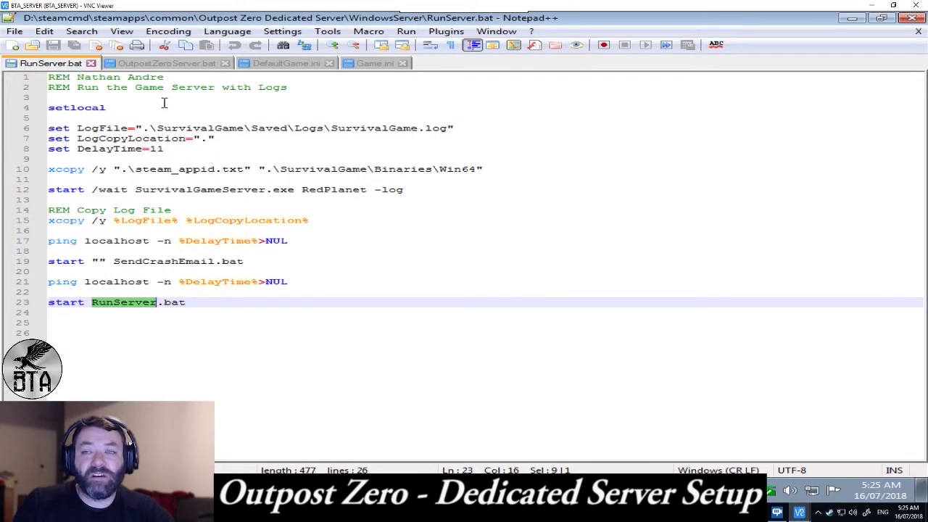
click(149, 66)
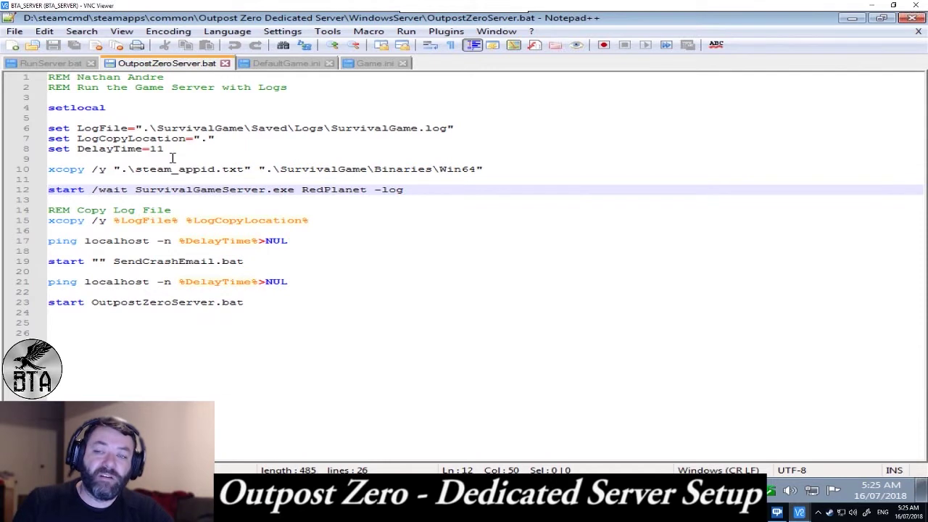
click(49, 64)
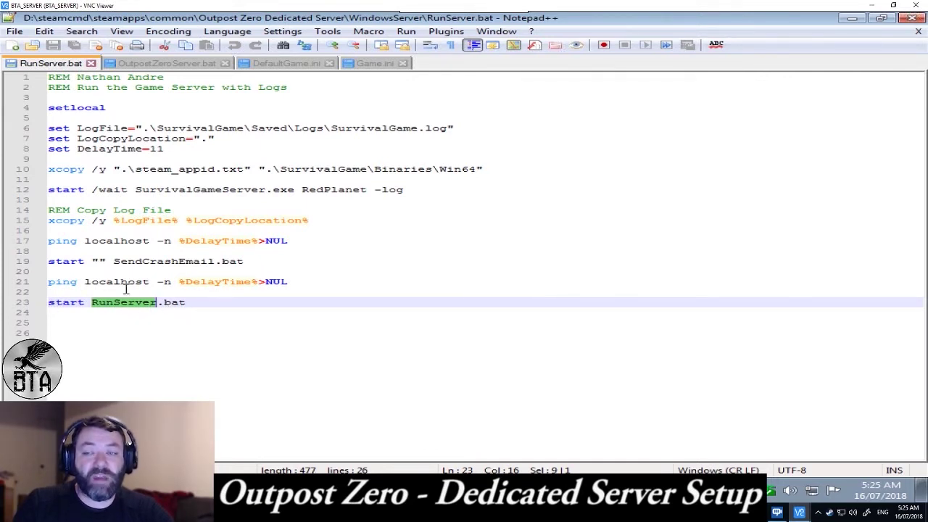
click(152, 66)
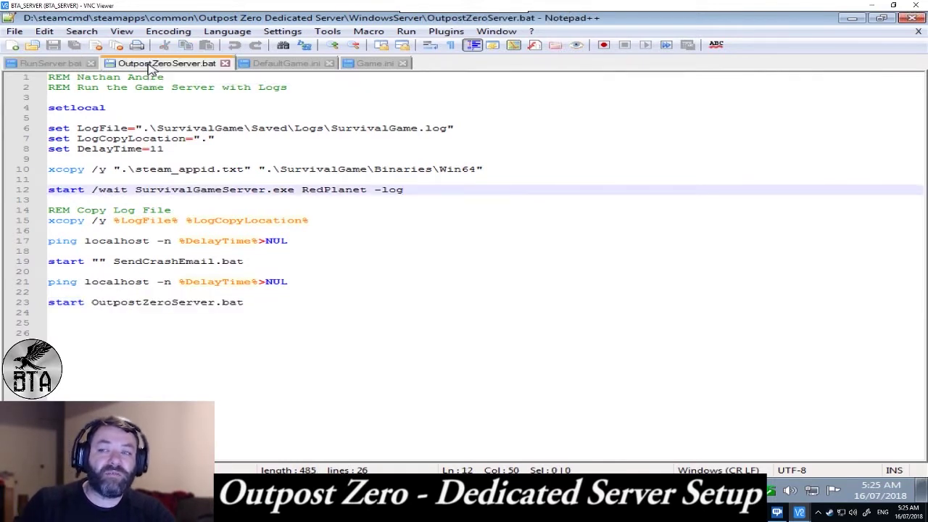
double_click(136, 302)
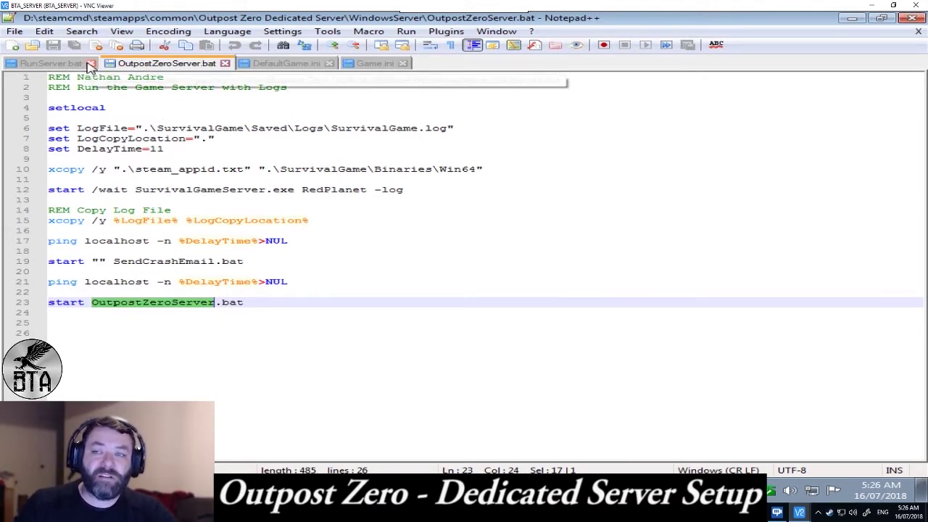
Close RunServer.bat, OutpostZeroServer.bat, DefaultGame.ini and Game.ini, and exit Notepad++ to return to the WindowsServer folder.
click(91, 64)
click(125, 64)
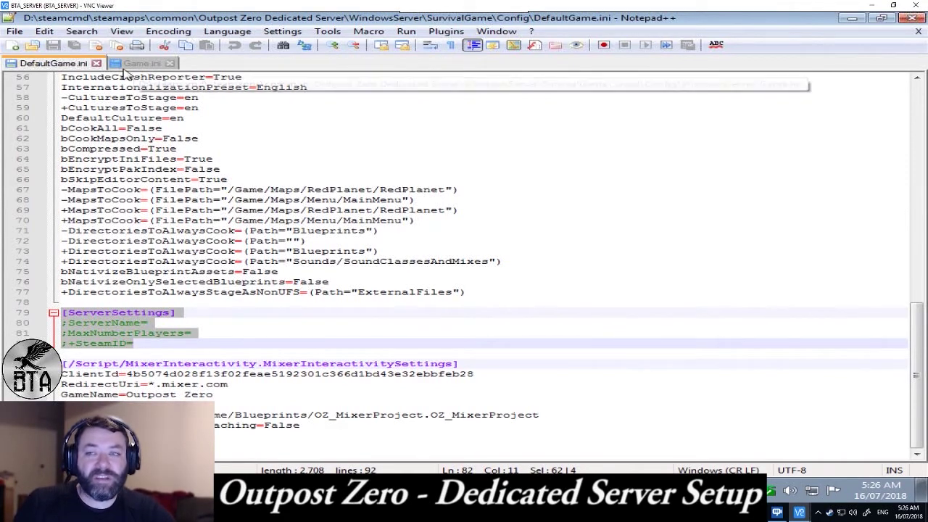
click(97, 64)
click(66, 63)
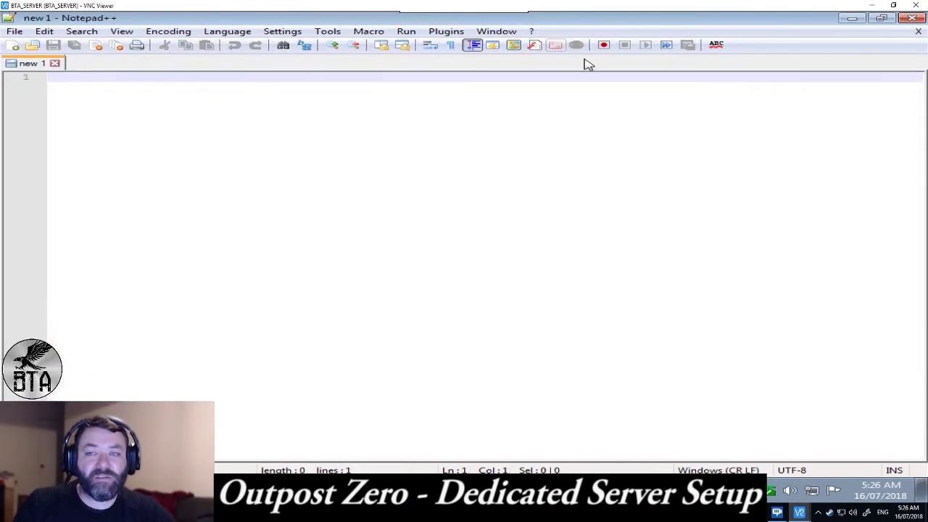
click(899, 22)
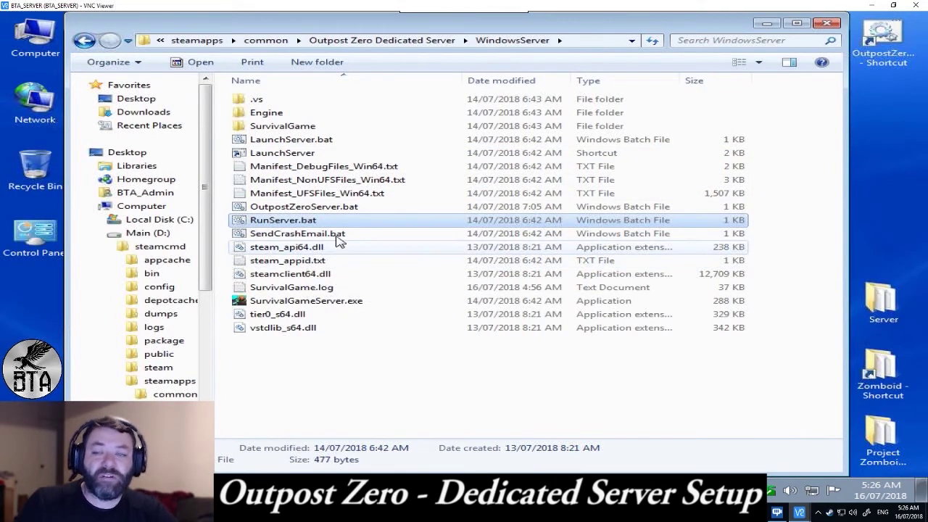
click(295, 209)
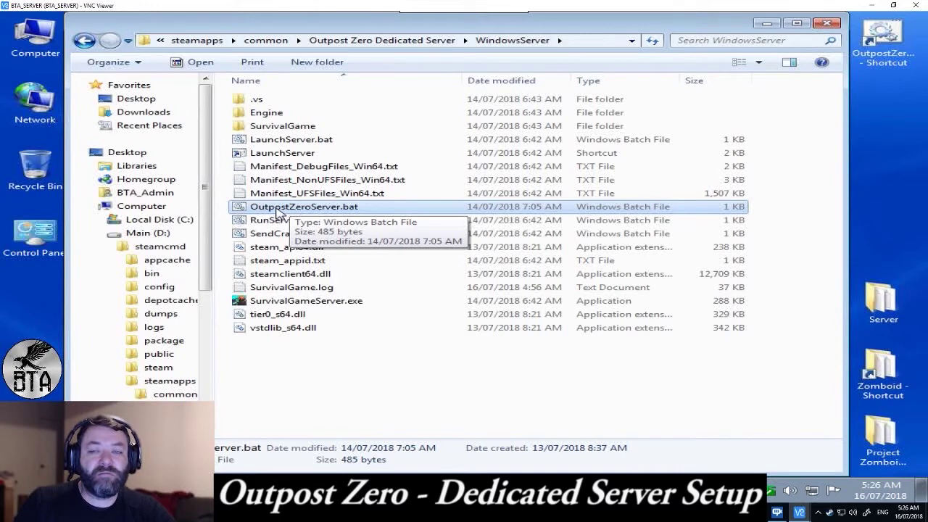
drag(277, 211, 880, 131)
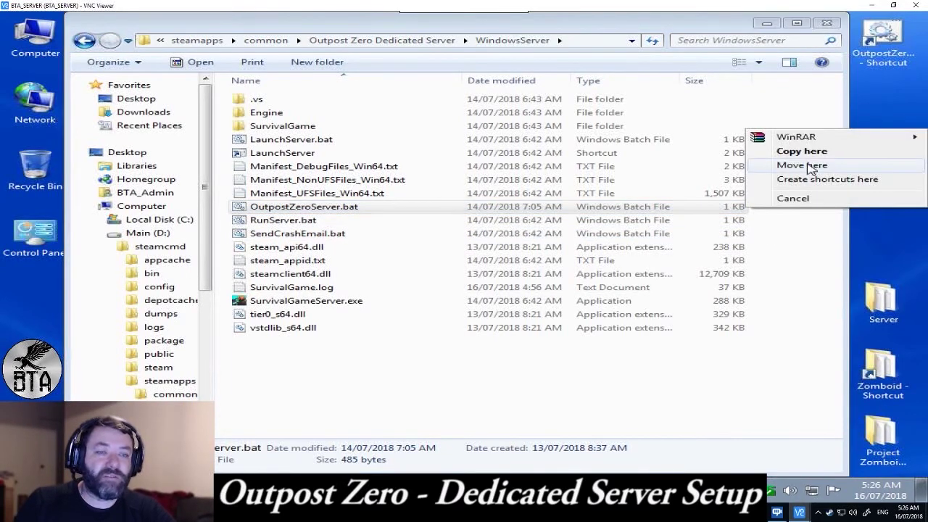
click(871, 92)
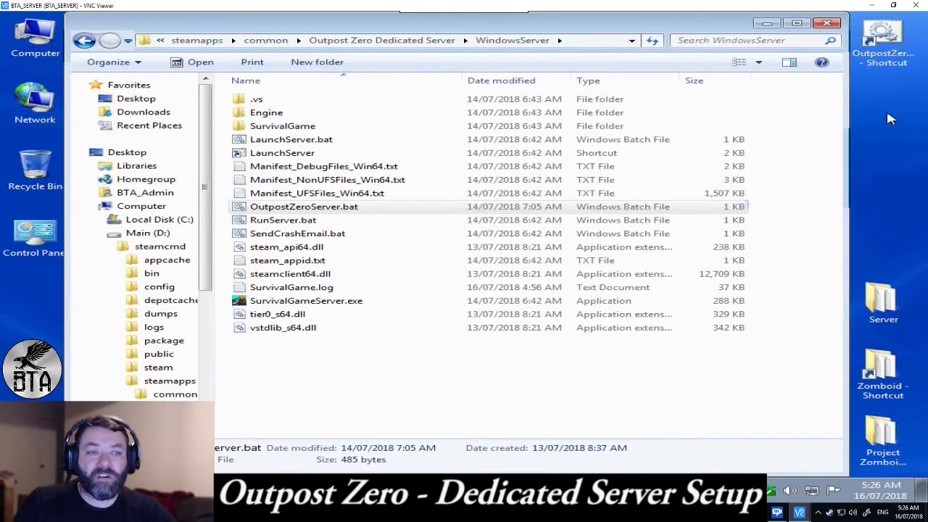
Open DefaultGame.ini from the SurvivalGame\Config folder in Notepad++ and go to its [ServerSettings] section.
double_click(268, 128)
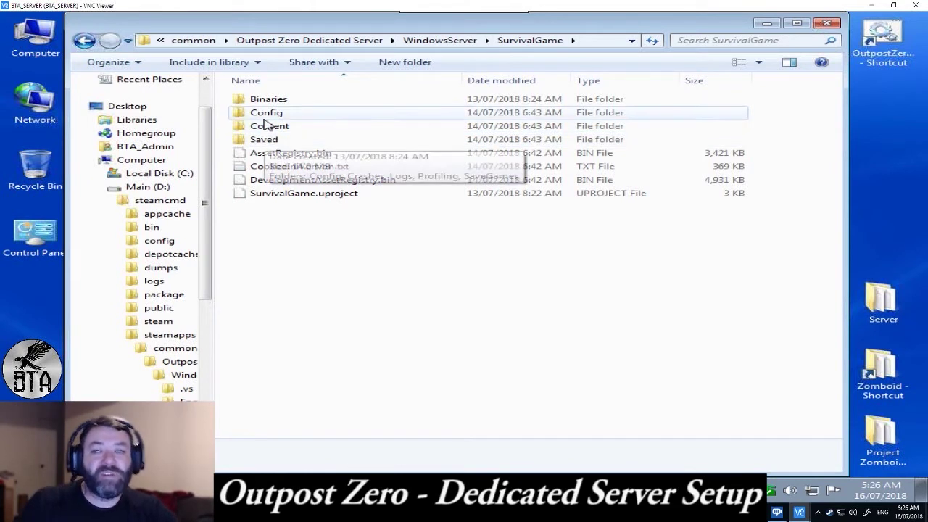
double_click(285, 118)
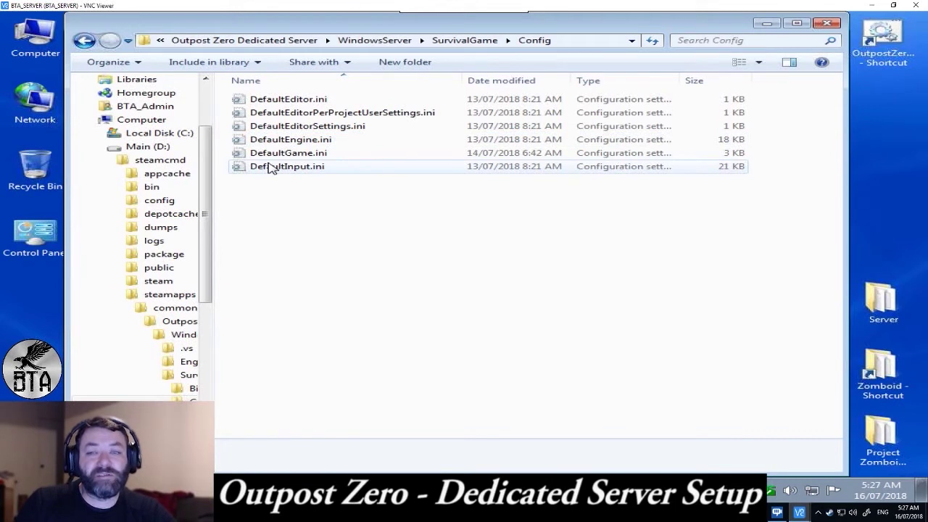
click(289, 158)
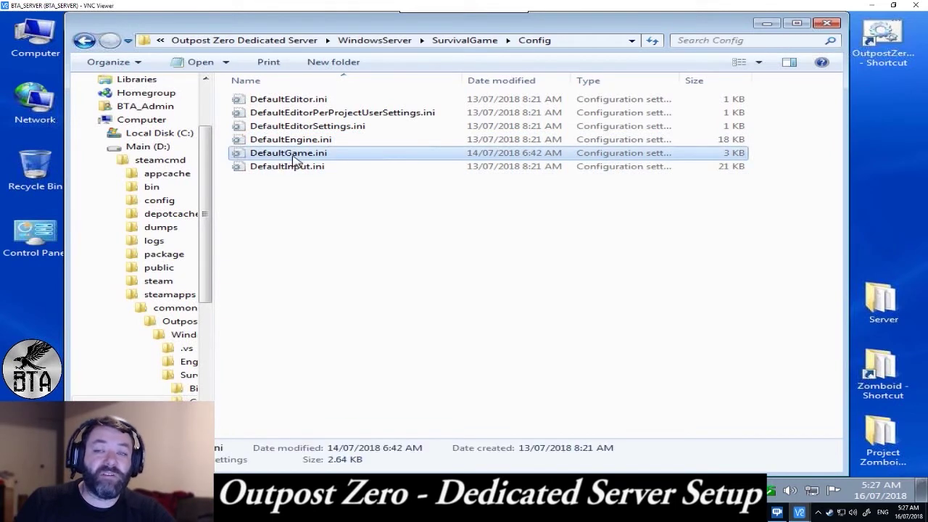
right_click(292, 158)
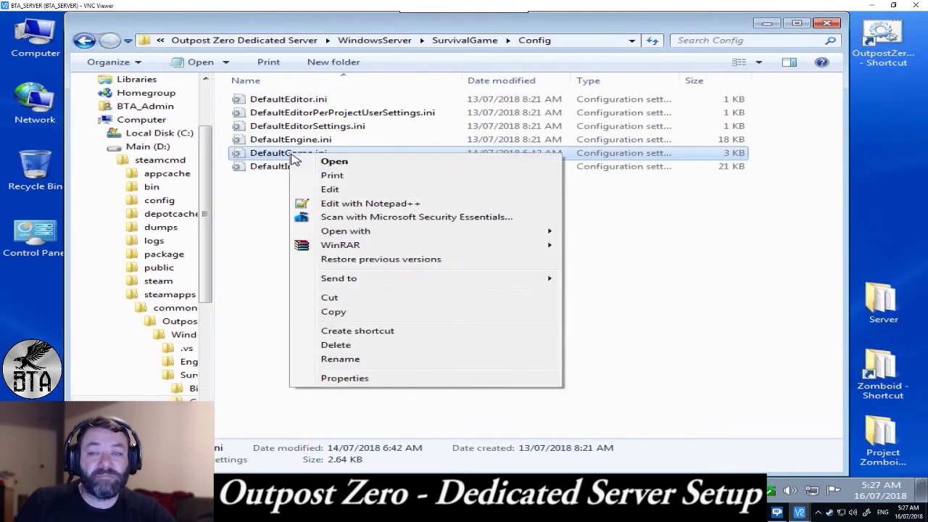
click(311, 204)
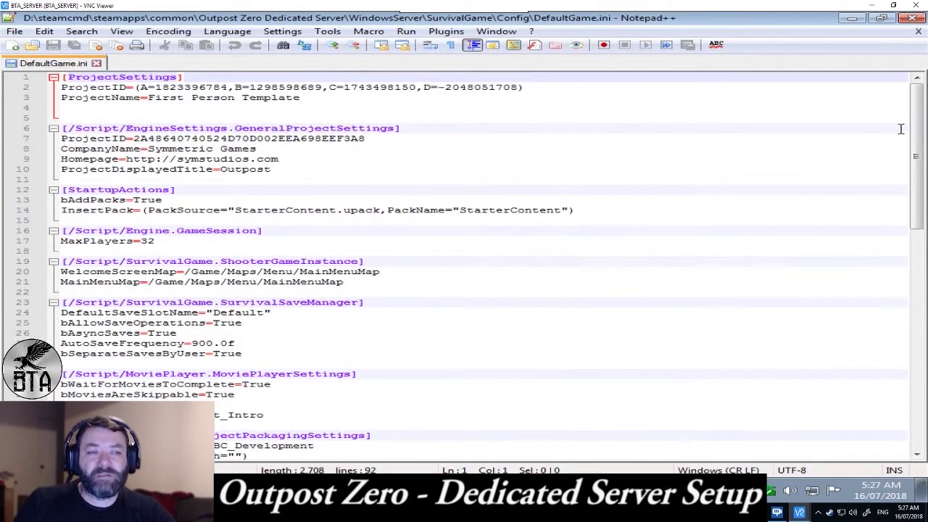
drag(915, 116, 915, 341)
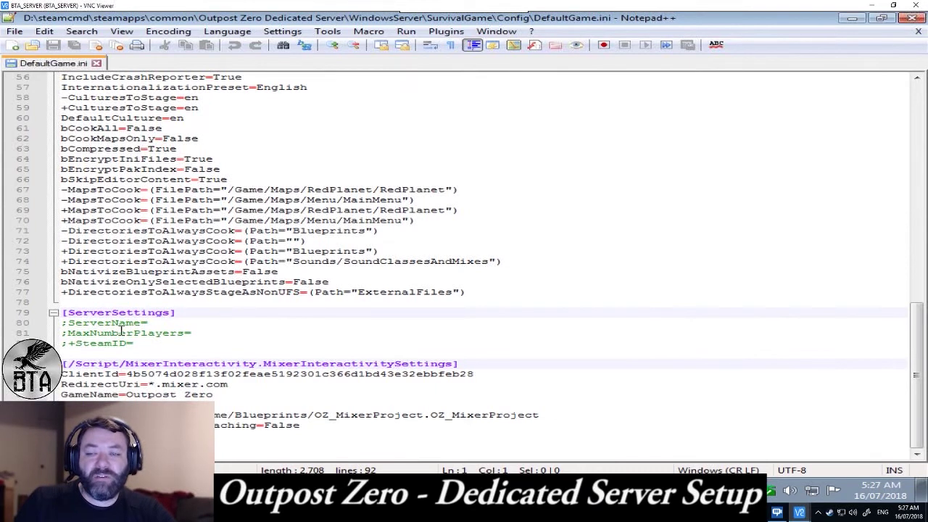
Copy the [ServerSettings] block from DefaultGame.ini and browse to the SurvivalGame\Saved\Config\WindowsServer folder.
drag(63, 313, 142, 344)
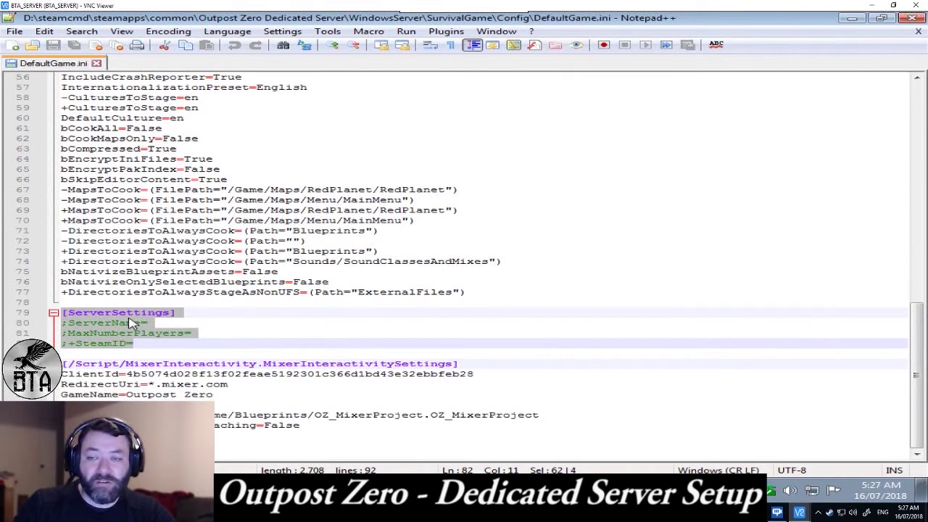
click(852, 18)
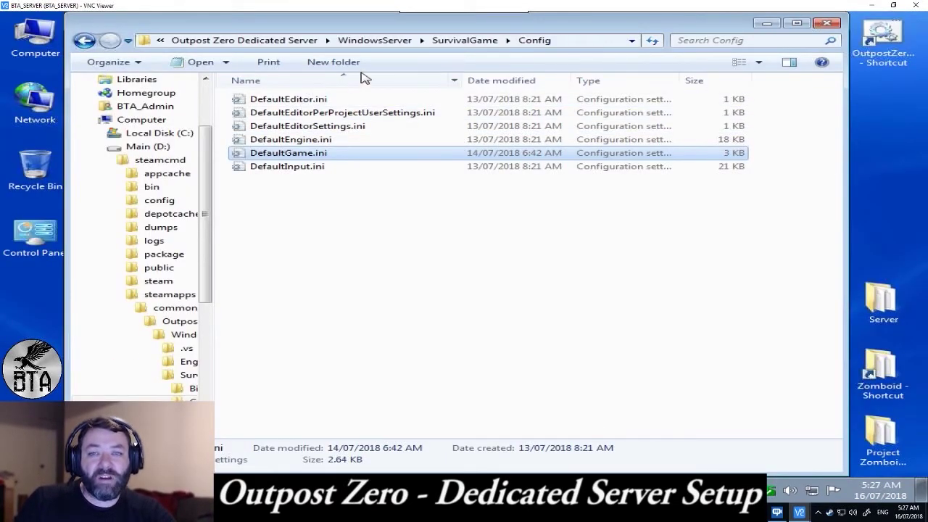
click(449, 42)
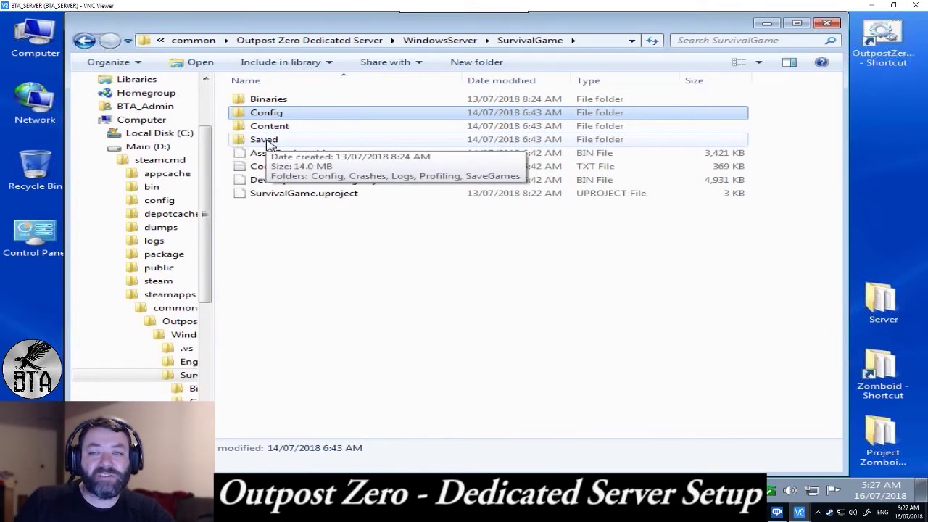
double_click(264, 140)
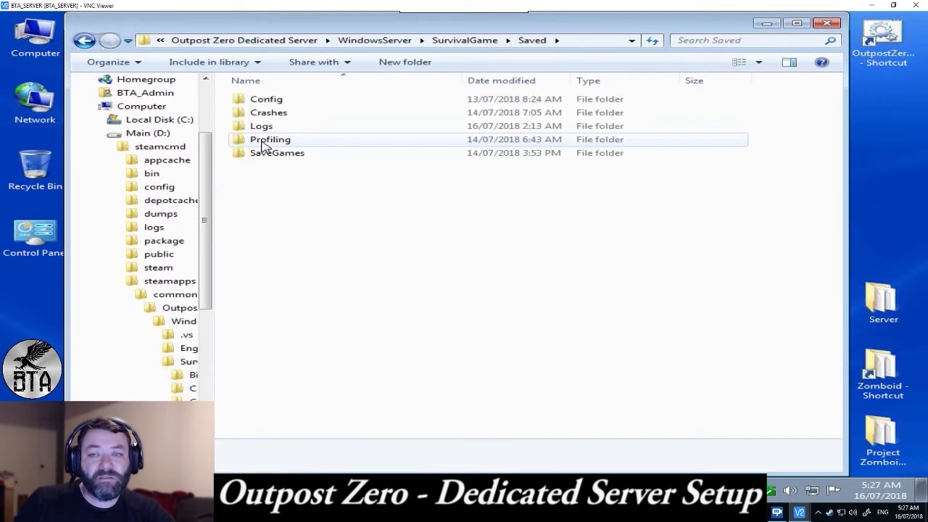
double_click(268, 101)
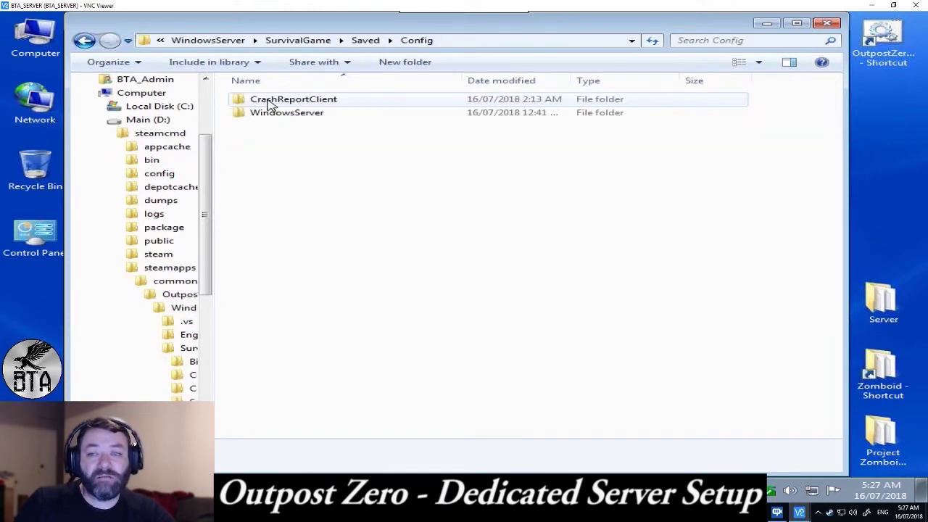
double_click(285, 116)
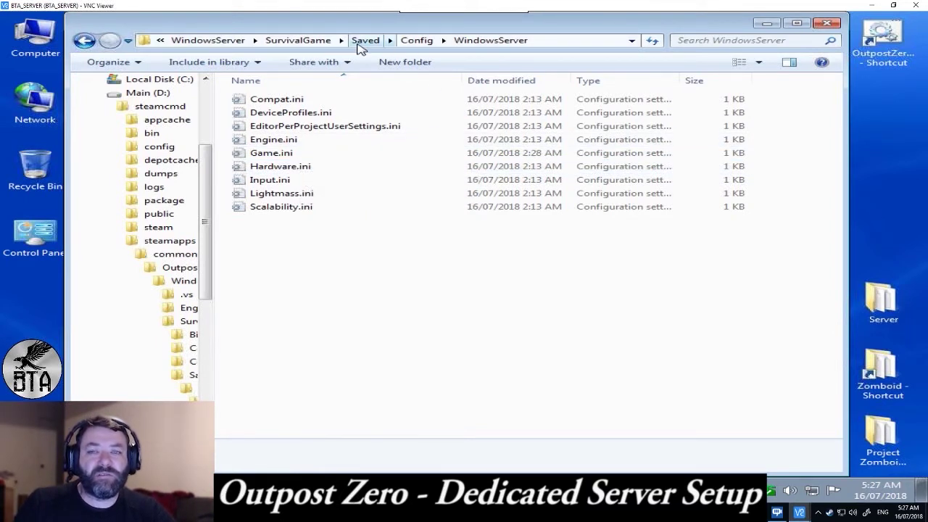
Retrace the path from SurvivalGame through Saved\Config\WindowsServer and open its Game.ini in Notepad++.
click(298, 40)
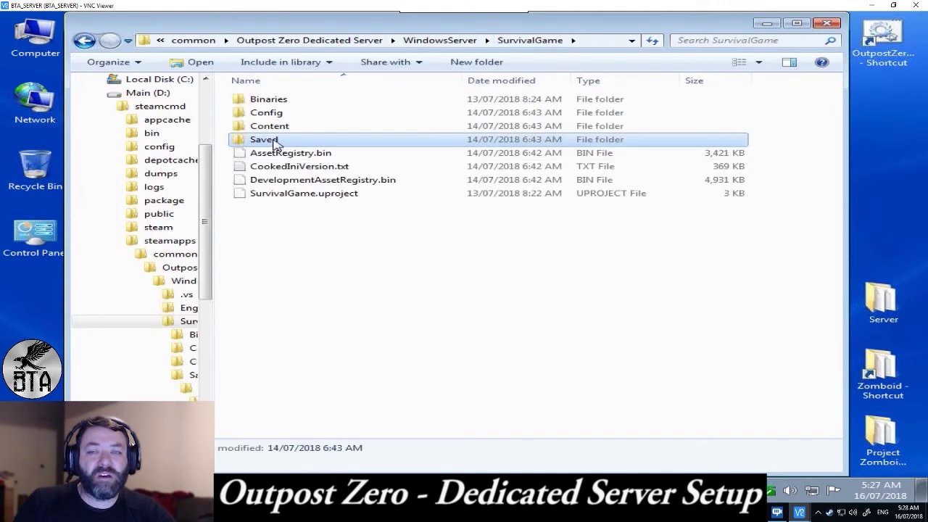
mouse_move(274, 143)
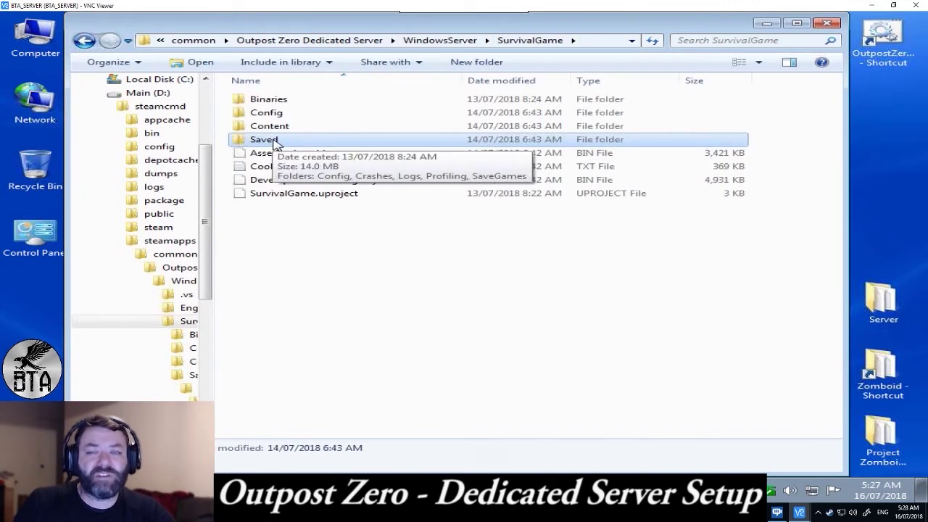
double_click(274, 143)
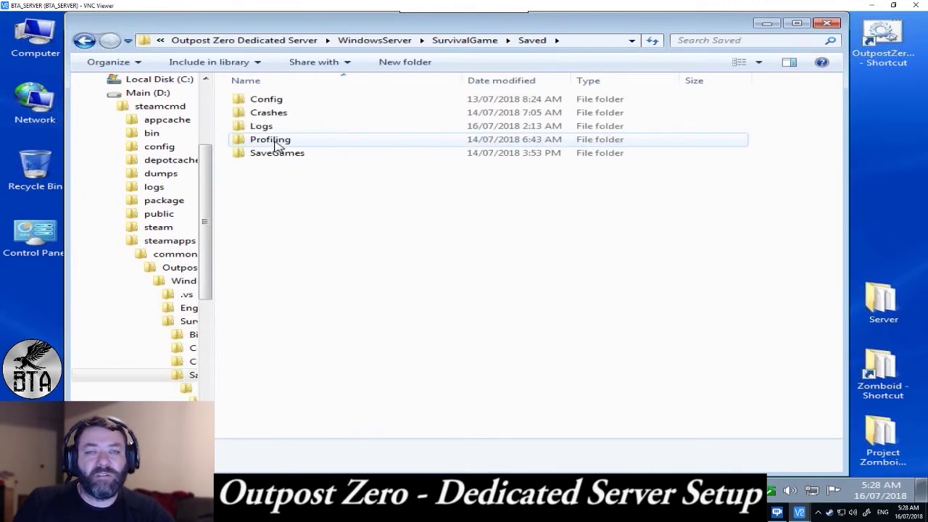
mouse_move(274, 152)
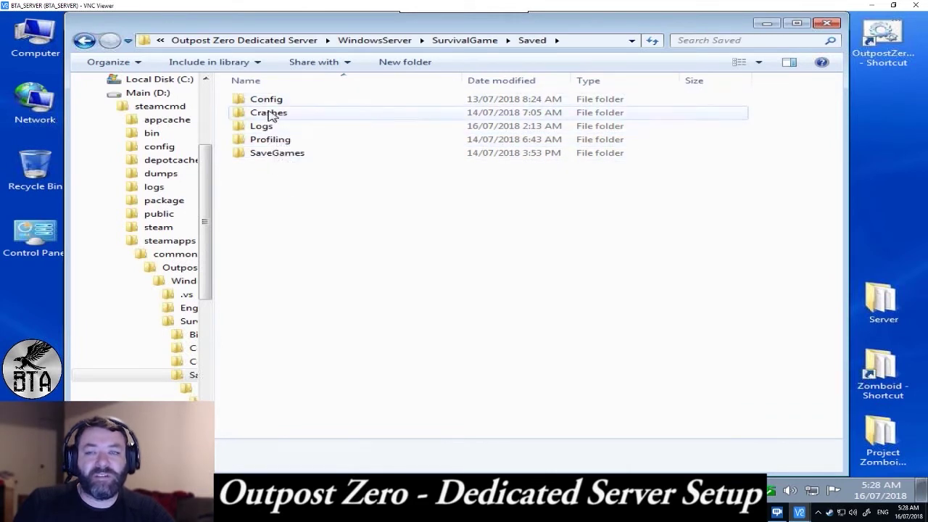
mouse_move(282, 103)
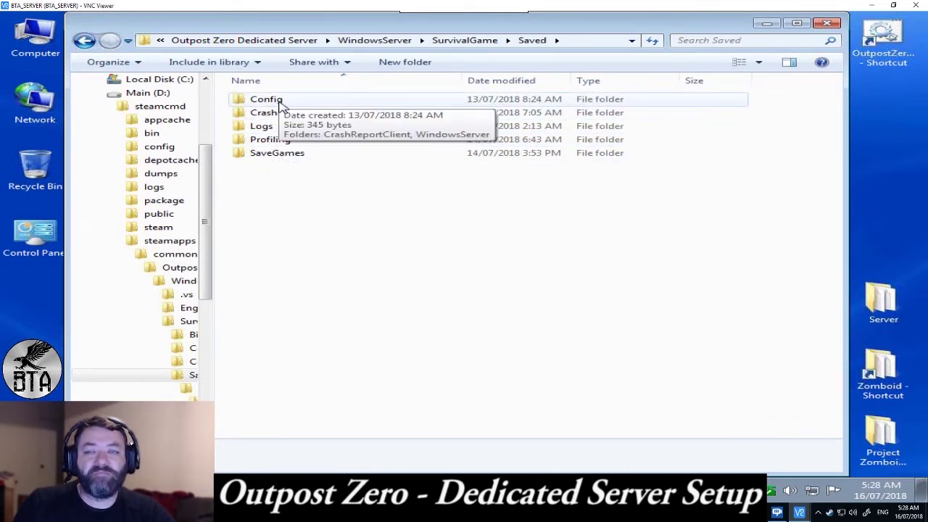
double_click(280, 101)
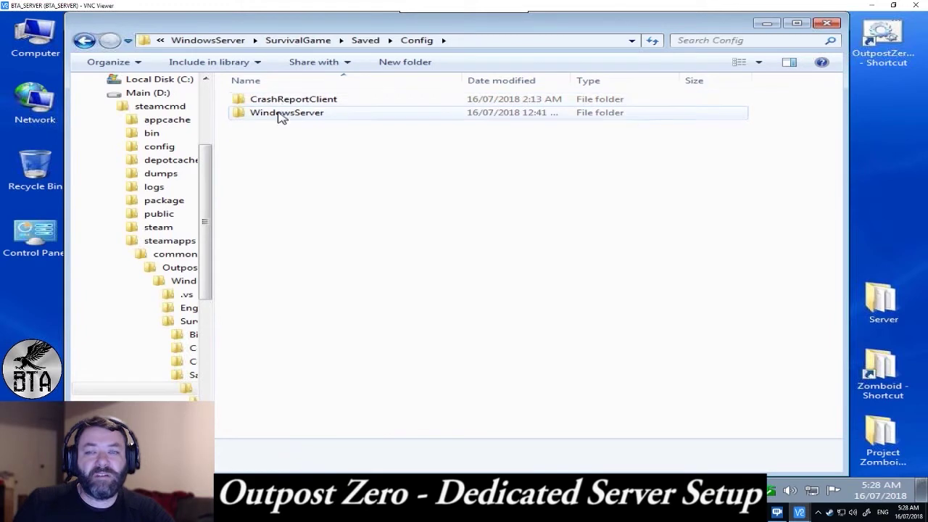
double_click(280, 115)
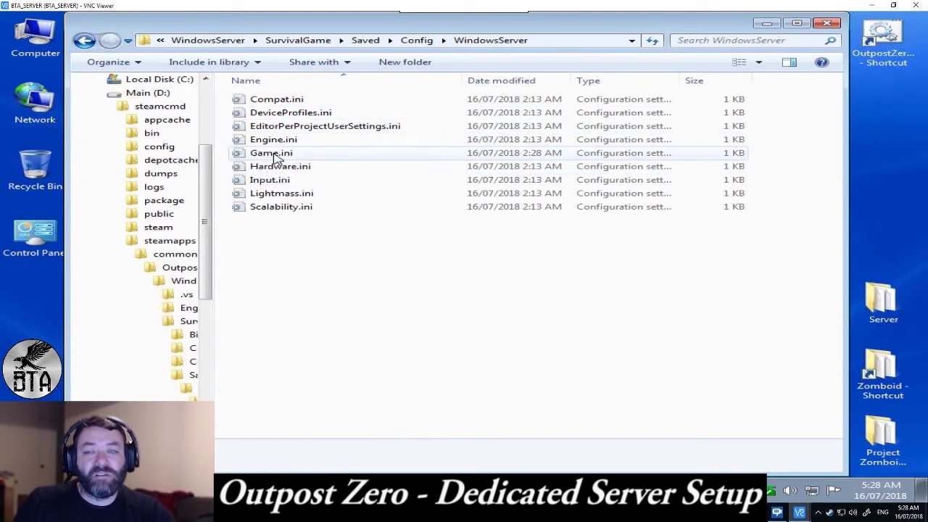
click(274, 155)
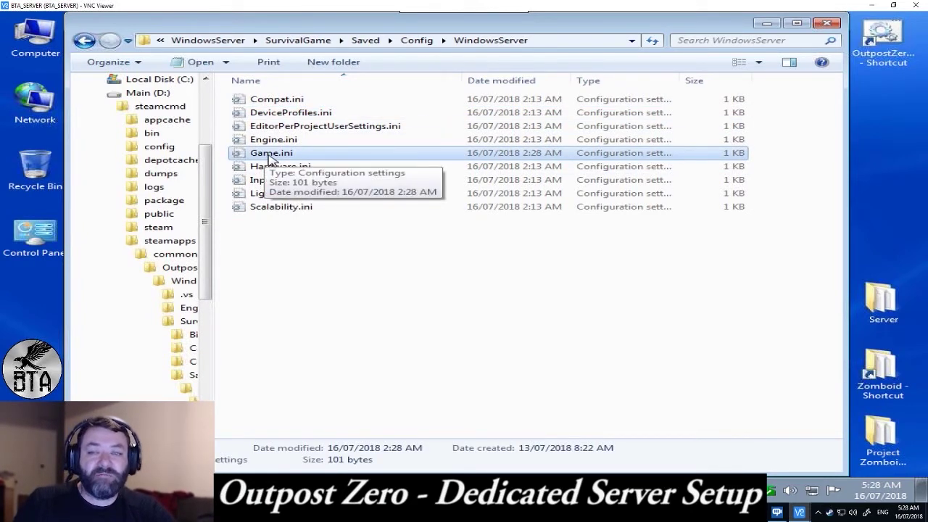
right_click(269, 156)
click(330, 203)
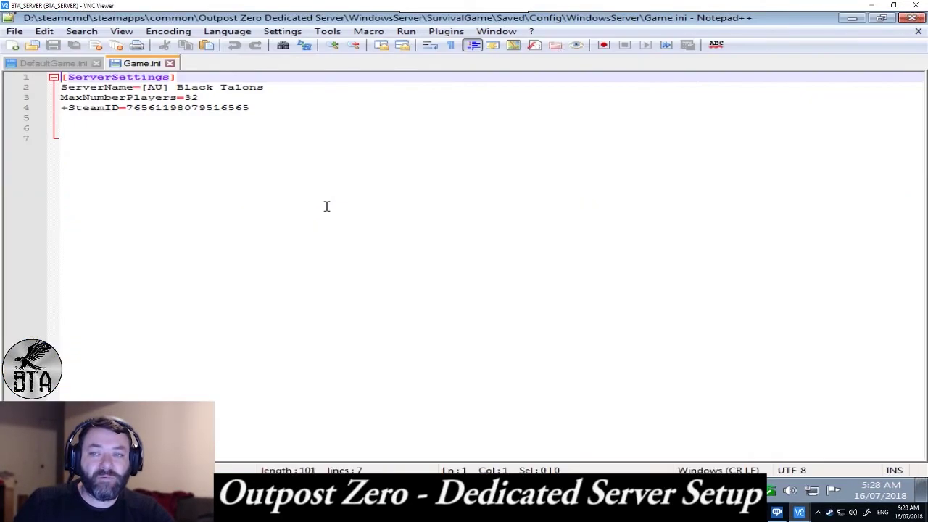
Paste the [ServerSettings] block at line 7 of Game.ini and uncomment its ServerName, MaxNumberPlayers and +SteamID lines.
click(102, 140)
text([ServerSettings] ;ServerName= ;MaxNumberPlayers= ;+SteamID=)
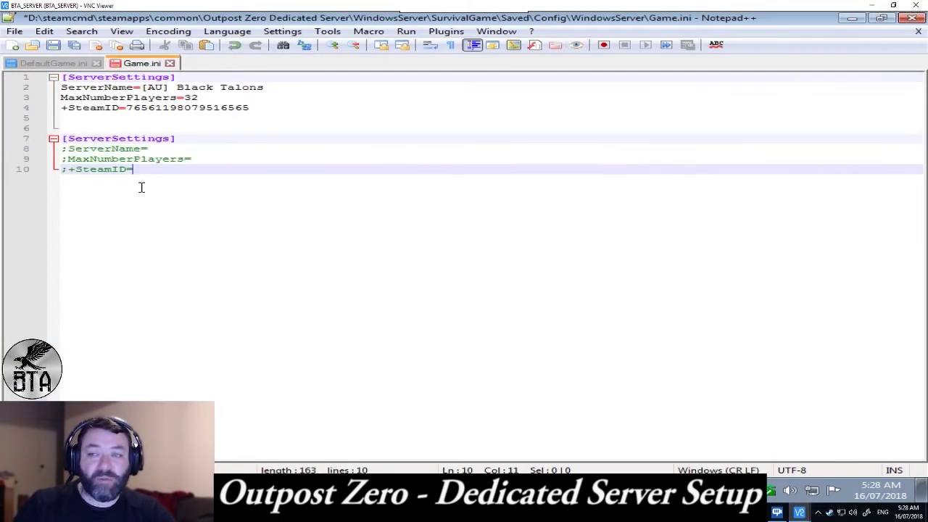
key(Up)
key(Up)
key(Home)
key(Right)
key(BackSpace)
click(67, 159)
key(BackSpace)
click(67, 169)
key(BackSpace)
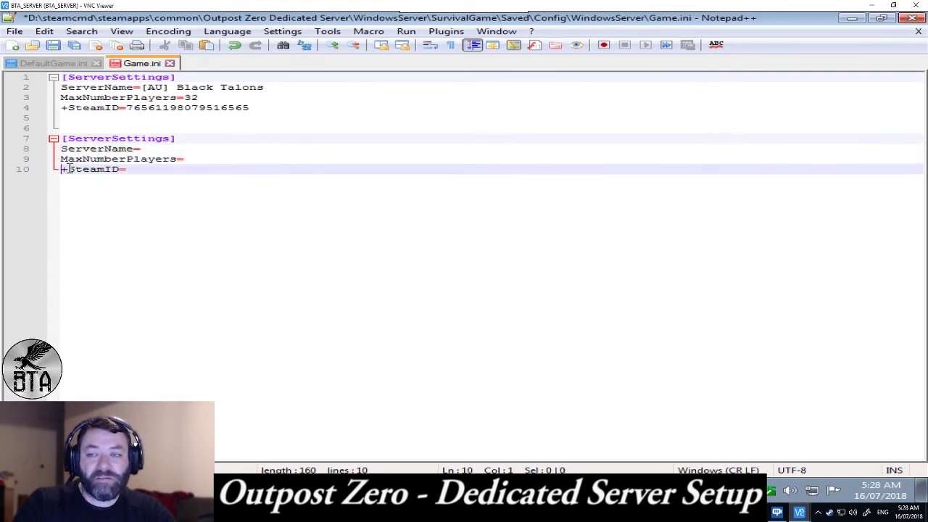
click(162, 148)
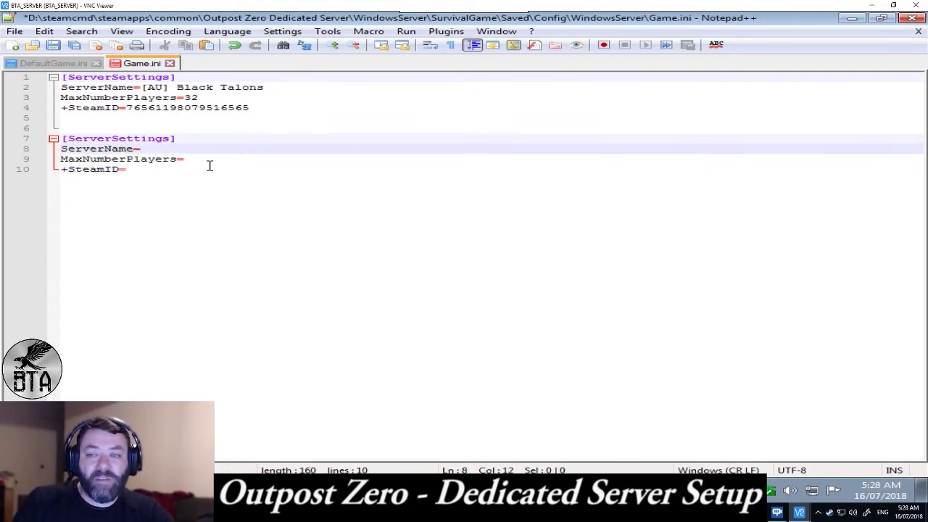
click(210, 159)
click(154, 147)
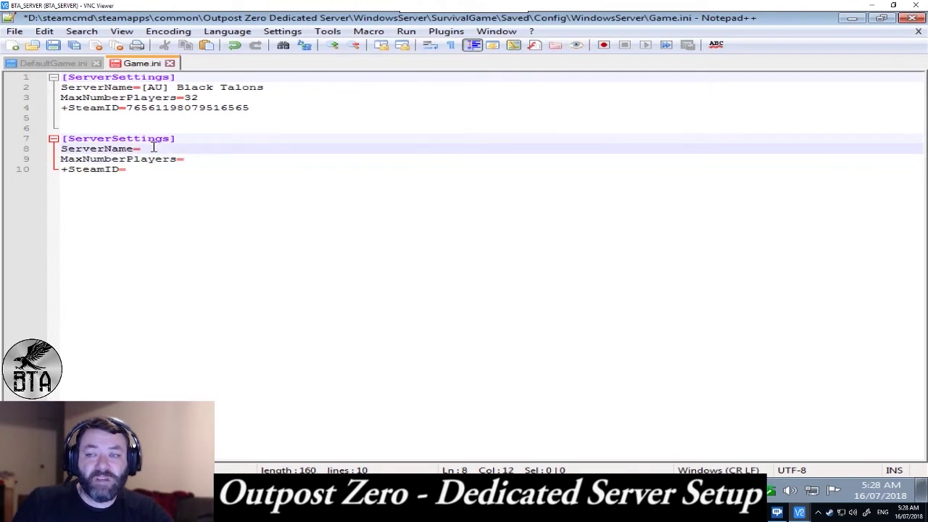
click(197, 160)
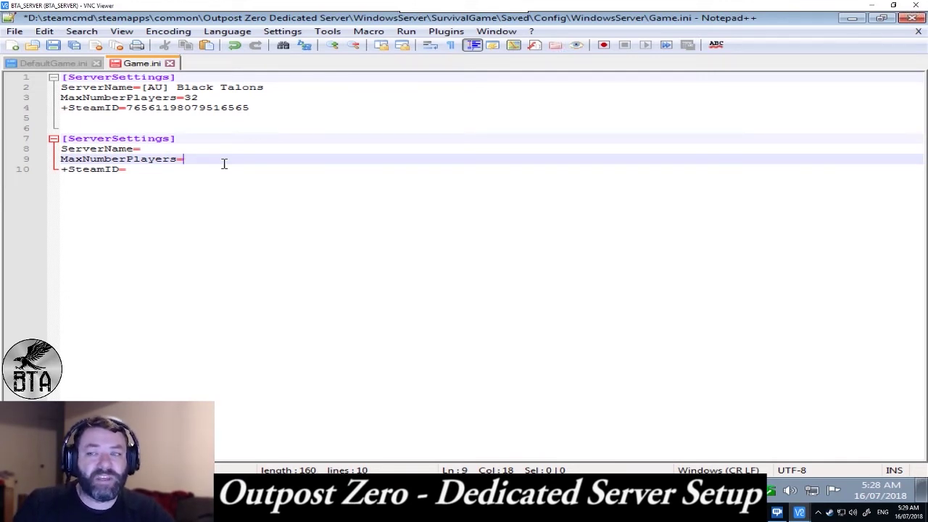
click(145, 171)
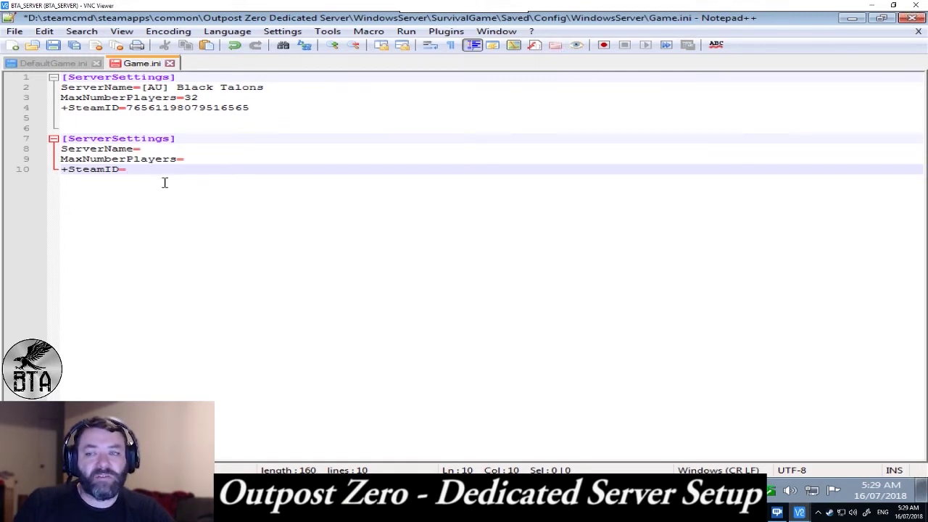
Duplicate the empty +SteamID= line in the pasted block so that it has five SteamID entries.
drag(64, 169, 129, 168)
click(133, 169)
key(Return)
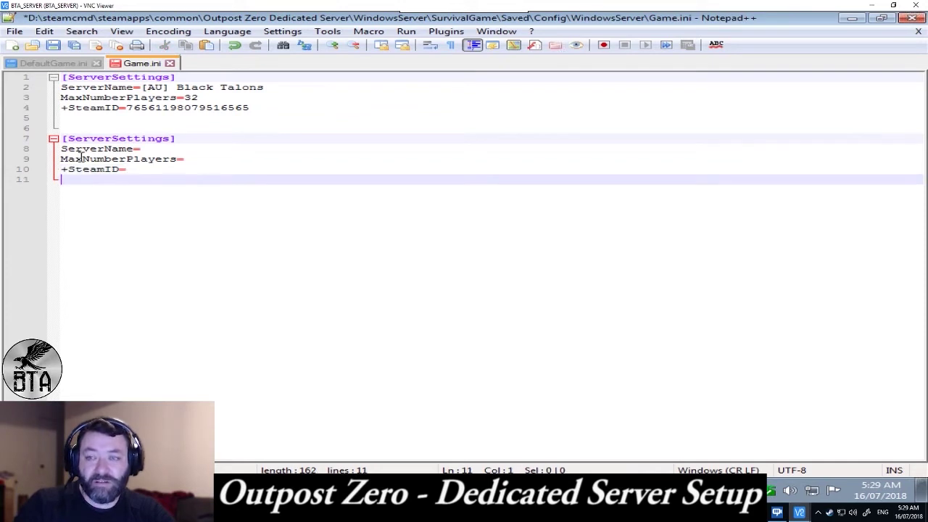
drag(61, 169, 64, 177)
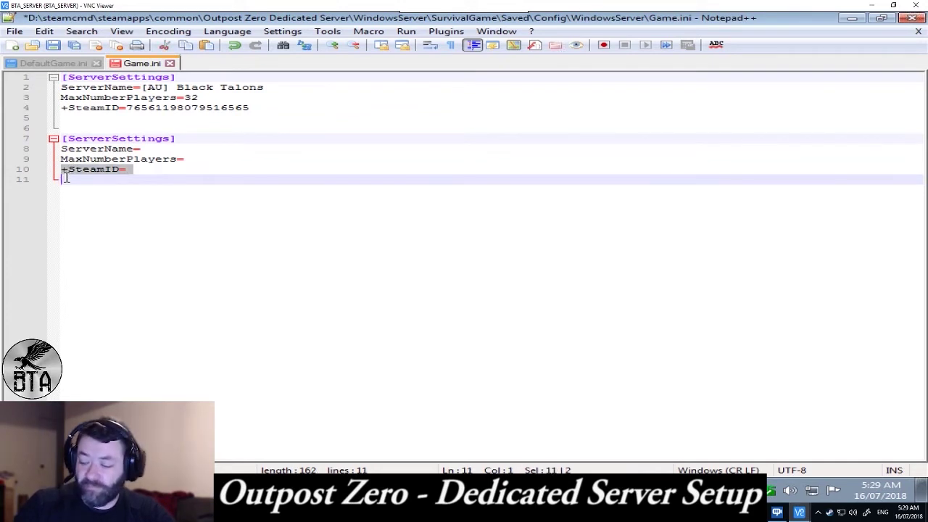
key(ctrl+c)
key(ctrl+v)
key(ctrl+v)
key(ctrl+v)
key(ctrl+v)
key(ctrl+v)
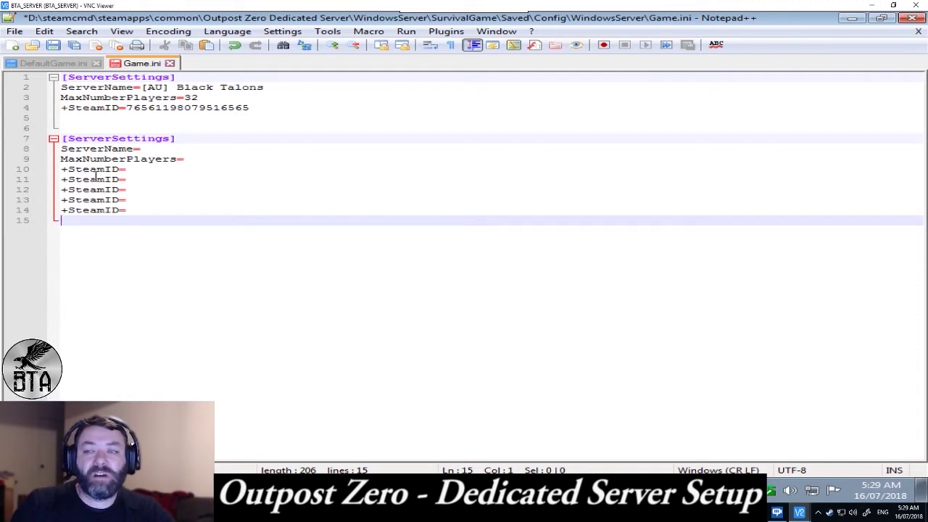
click(137, 169)
click(138, 179)
click(138, 189)
click(137, 199)
click(137, 211)
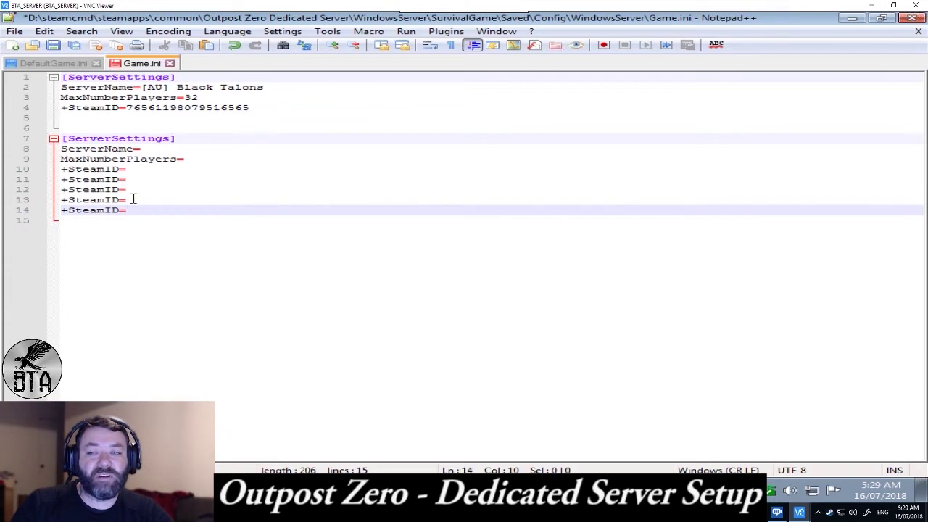
click(141, 169)
click(154, 210)
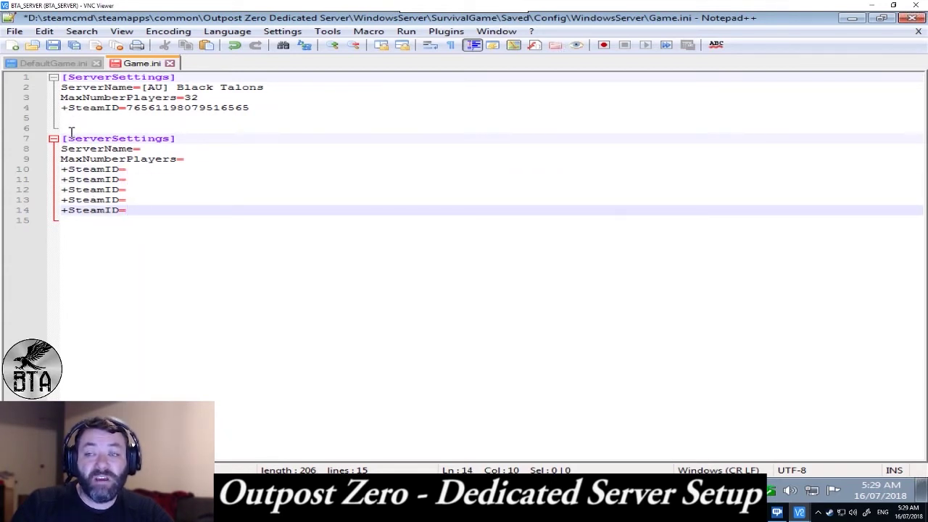
Delete the second [ServerSettings] block with its blank entries from Game.ini and save the file.
drag(63, 138, 153, 257)
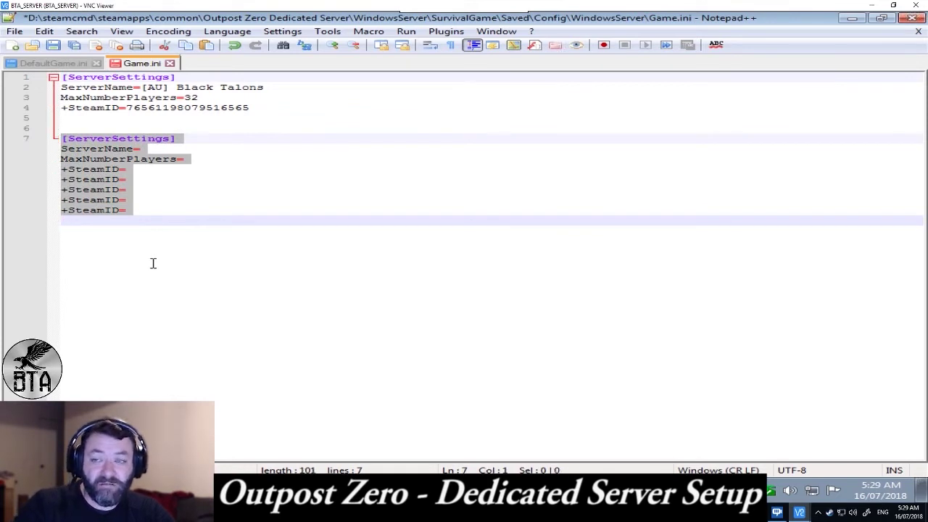
key(Delete)
click(53, 45)
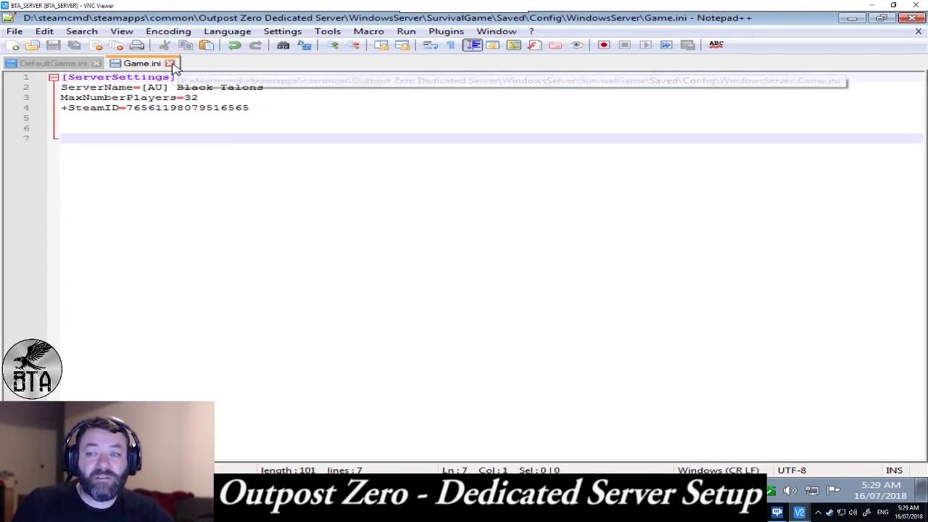
Close Game.ini and DefaultGame.ini, exit Notepad++ and close the WindowsServer folder window.
click(170, 64)
click(97, 63)
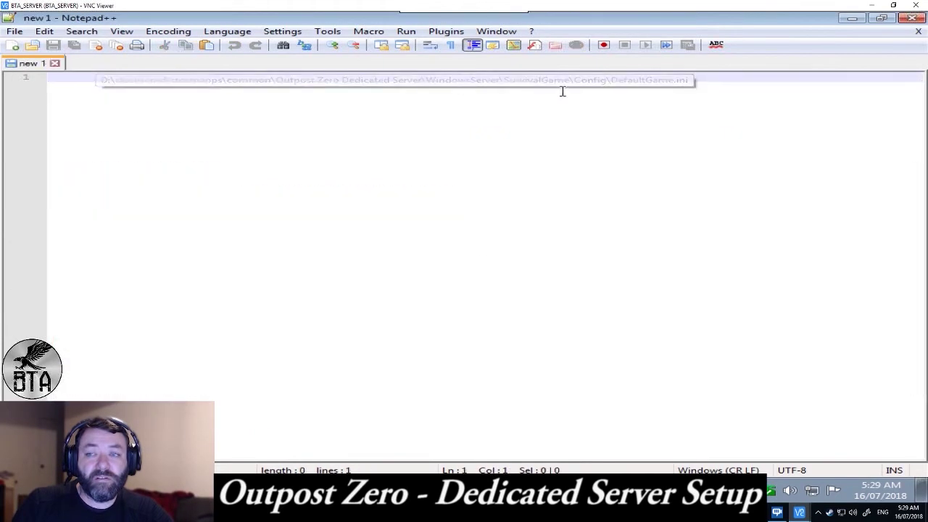
click(912, 19)
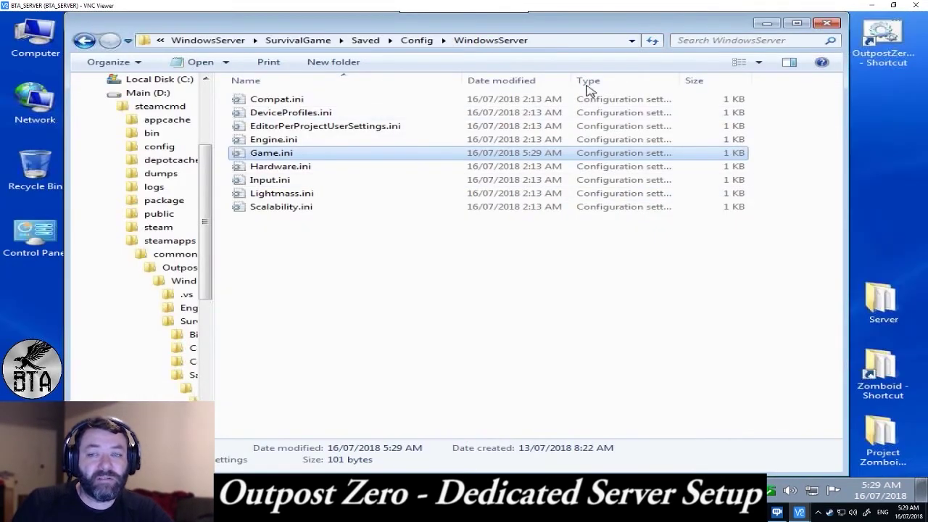
click(826, 25)
Launch the server from the OutpostZeroServer.bat desktop shortcut and minimize the batch window, keeping the server log on screen.
click(873, 42)
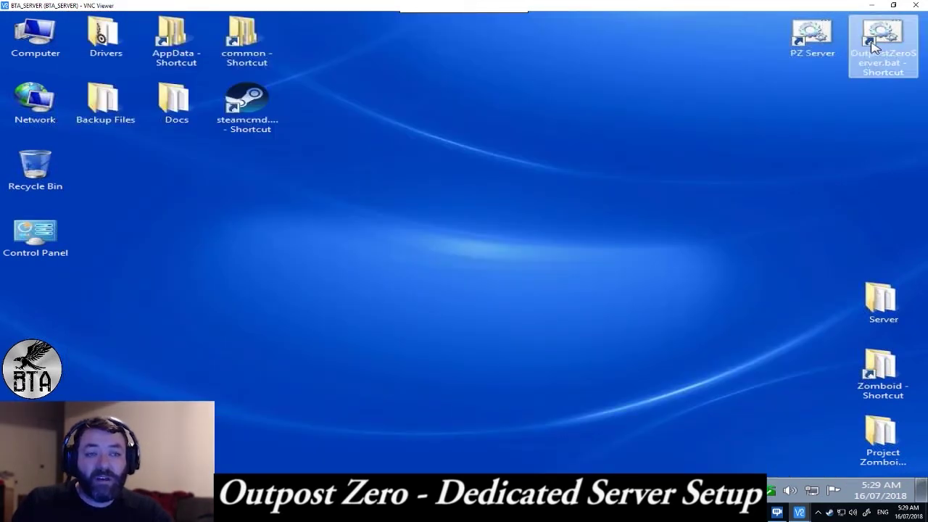
double_click(874, 45)
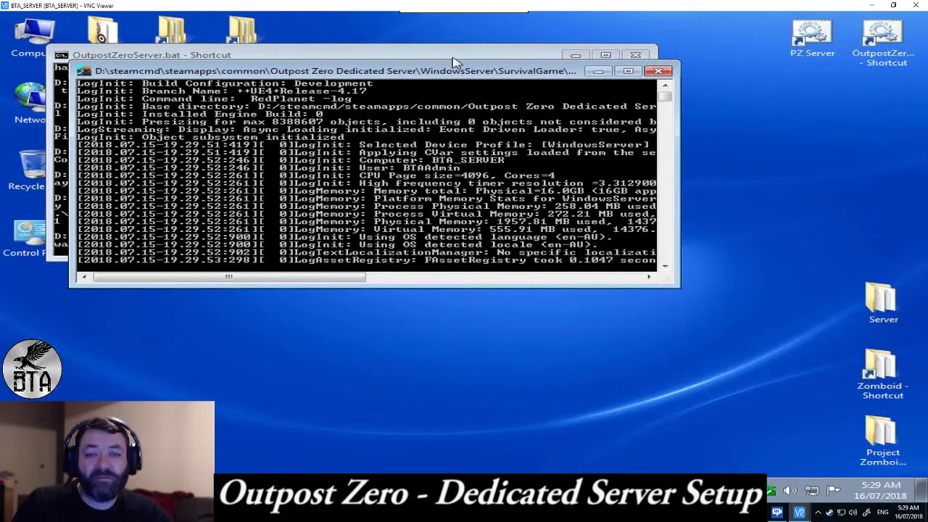
click(572, 56)
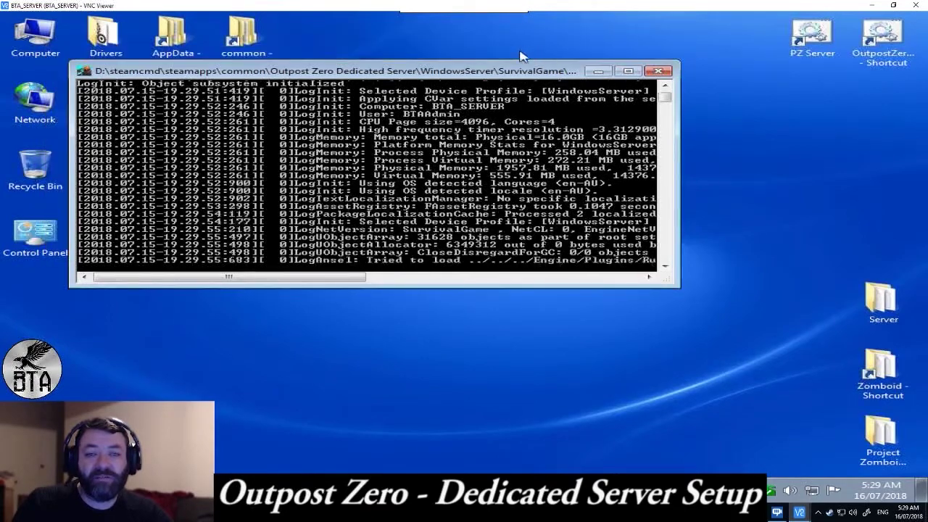